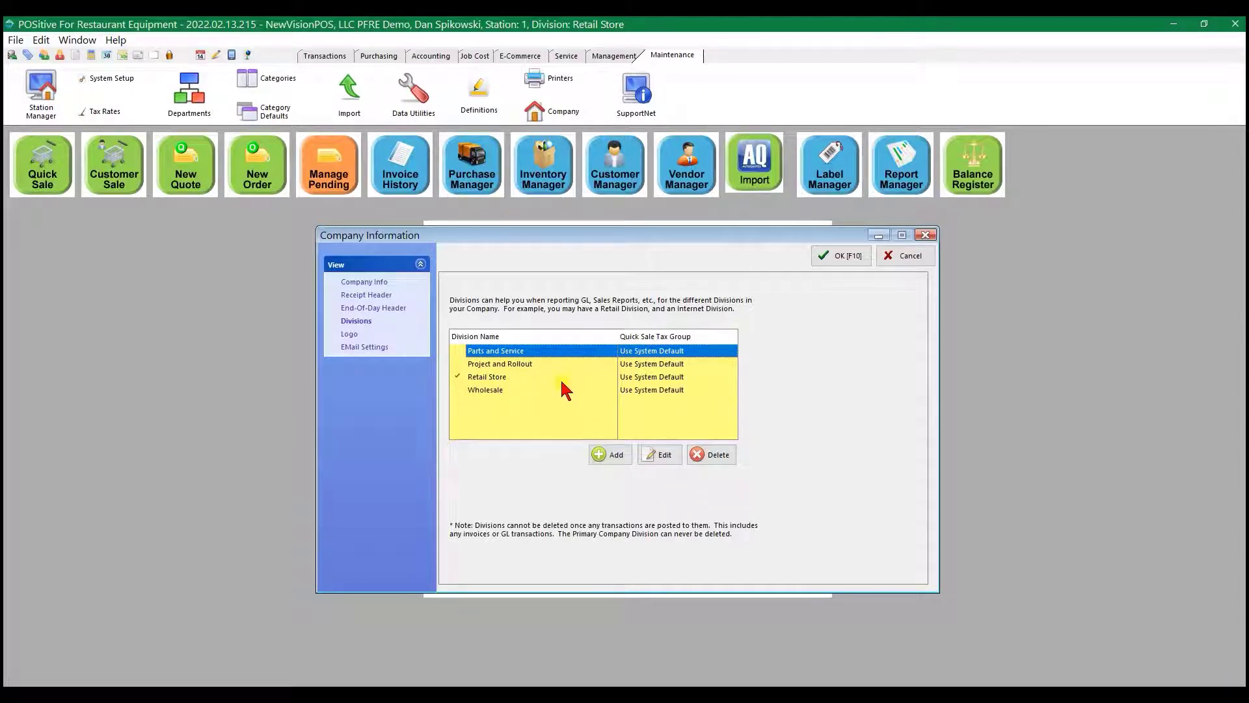
- Close the company divisions setup and review the Retail Store division's asset account numbers in the general ledger setup
click(843, 255)
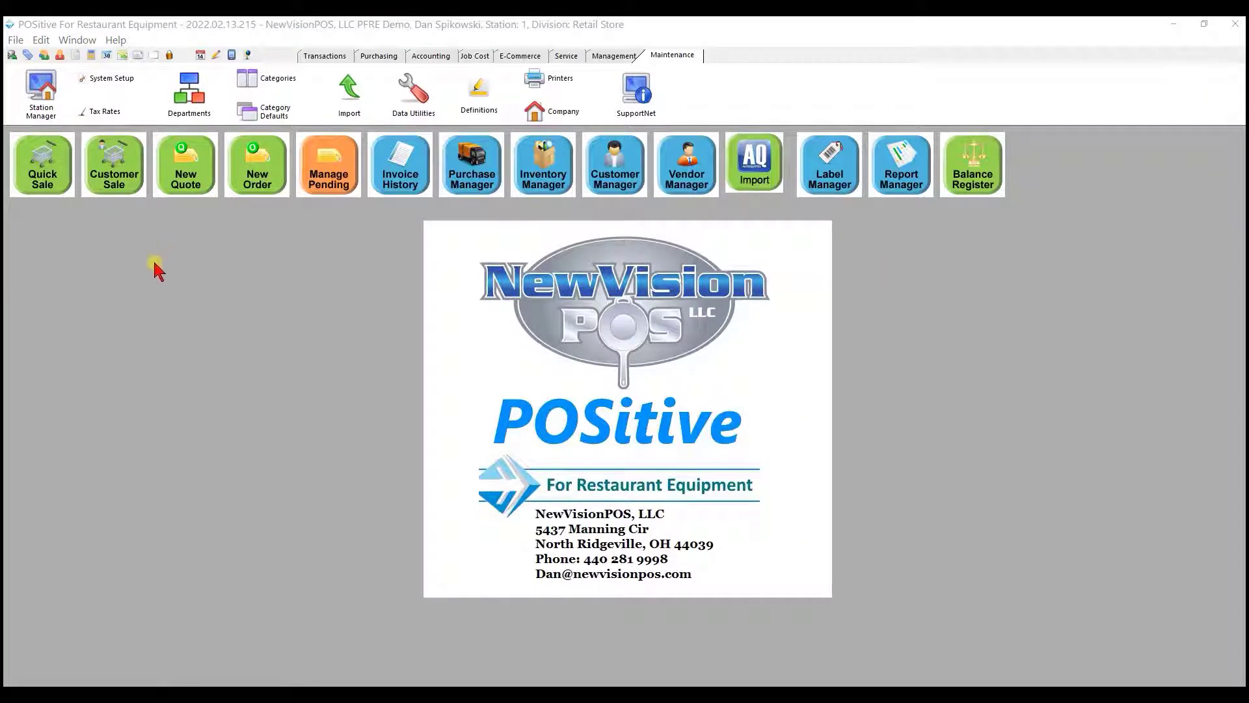
click(445, 60)
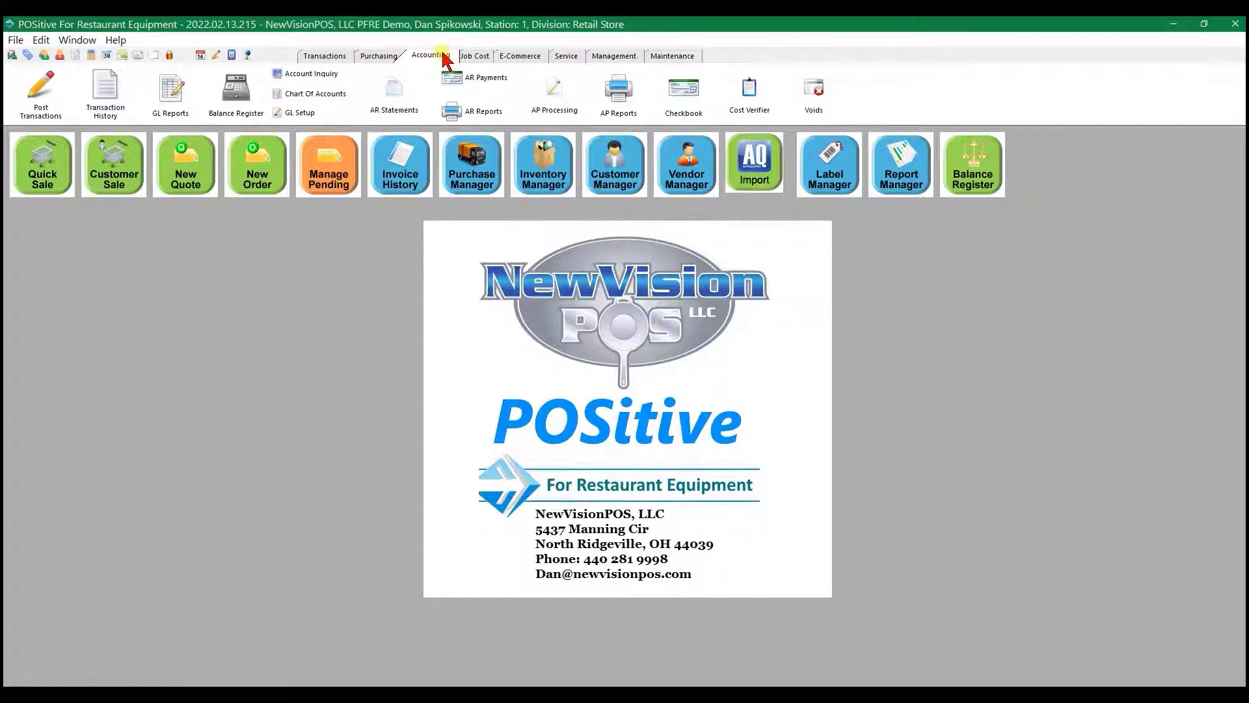
click(292, 115)
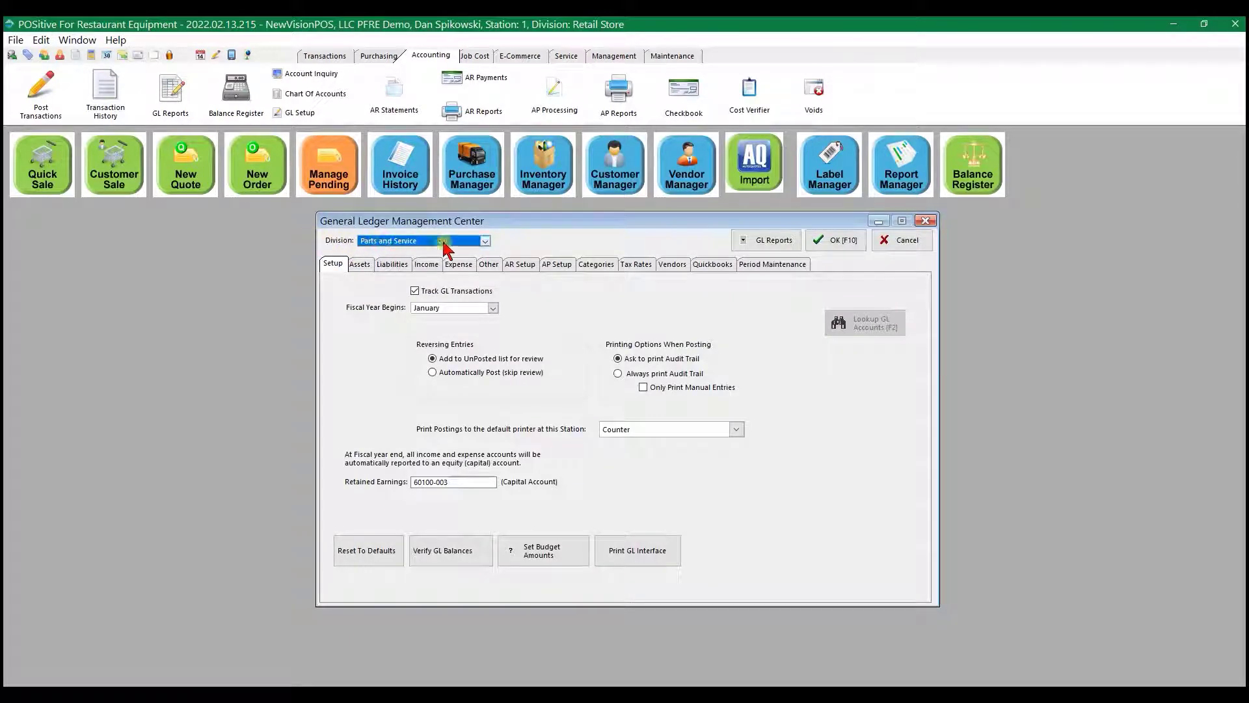
click(486, 242)
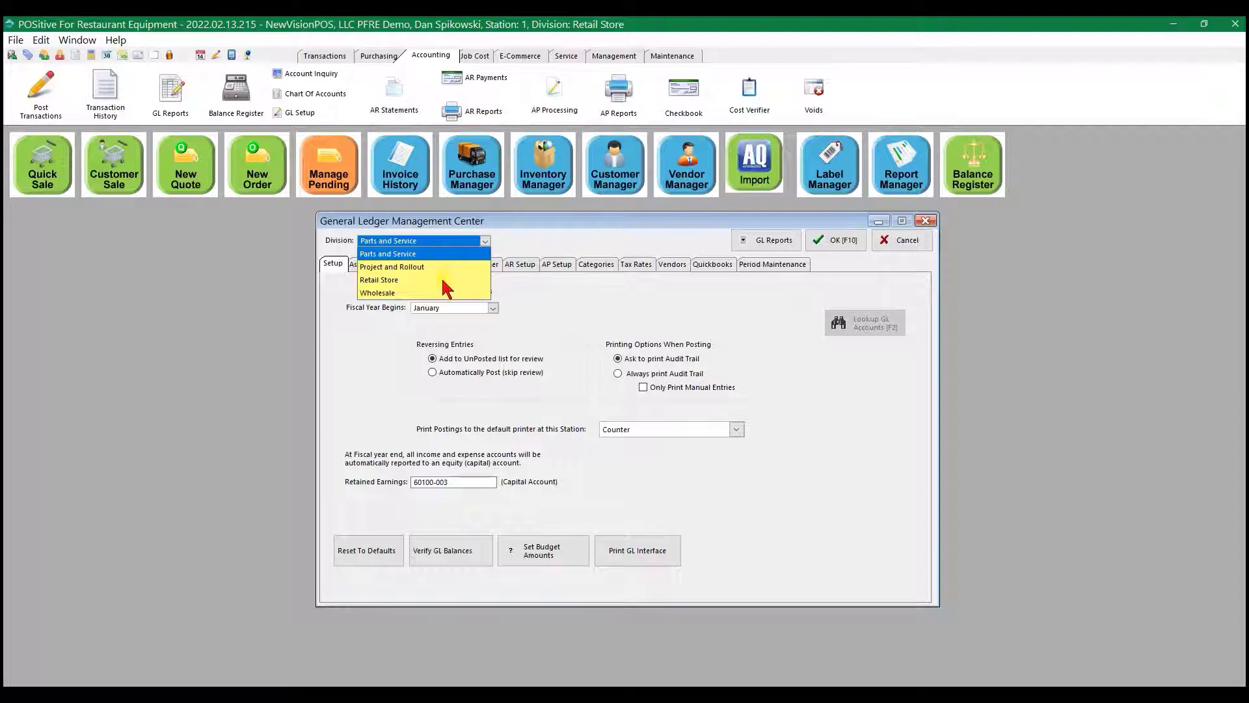
click(385, 285)
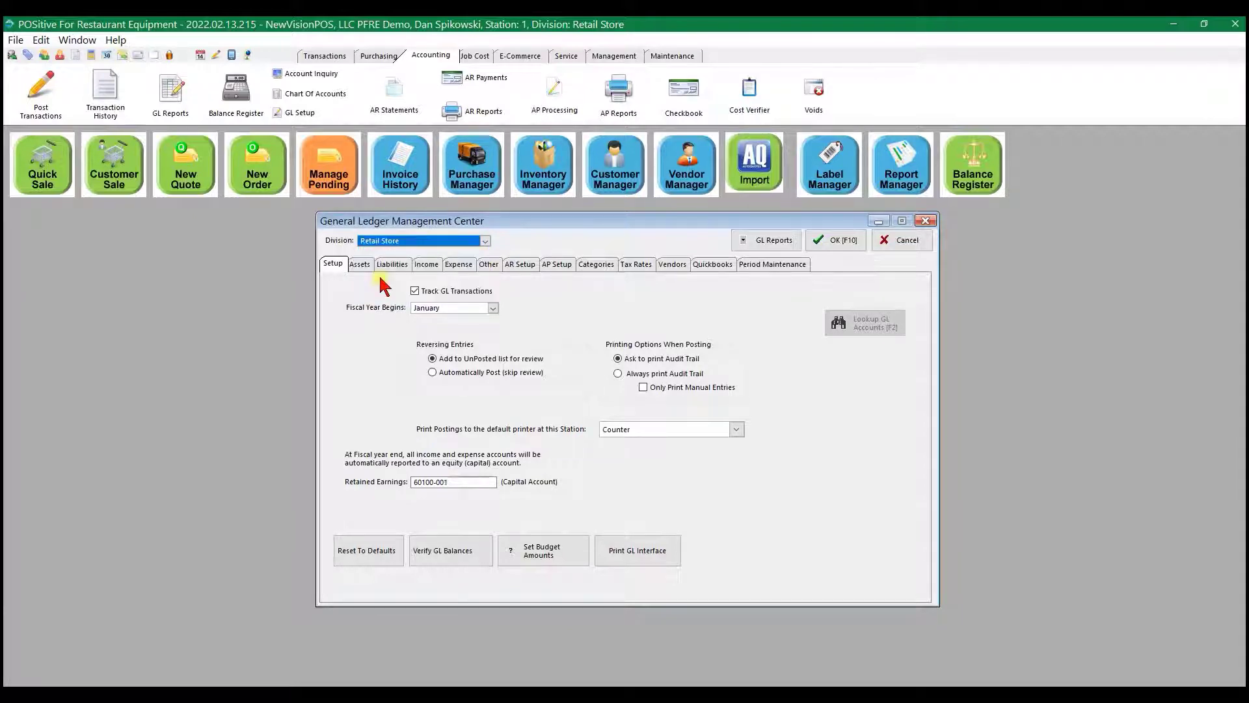
click(360, 266)
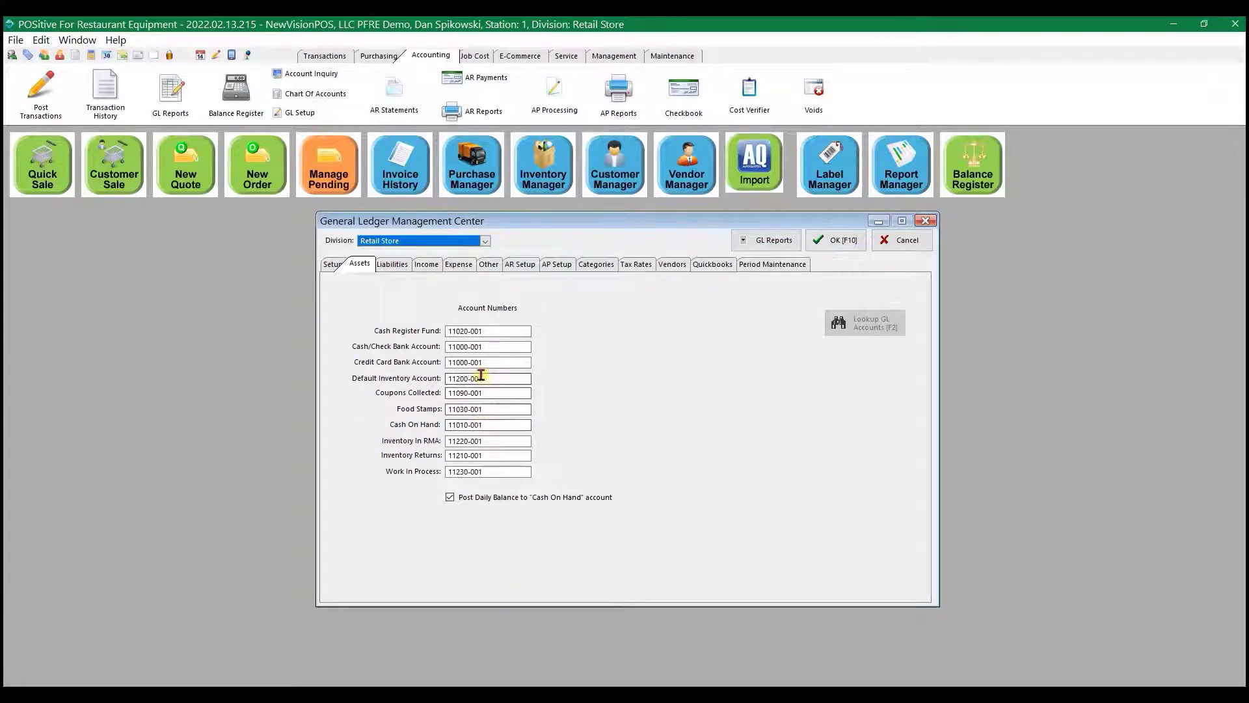
- Review the Wholesale division's asset account numbers and close the general ledger setup
click(484, 241)
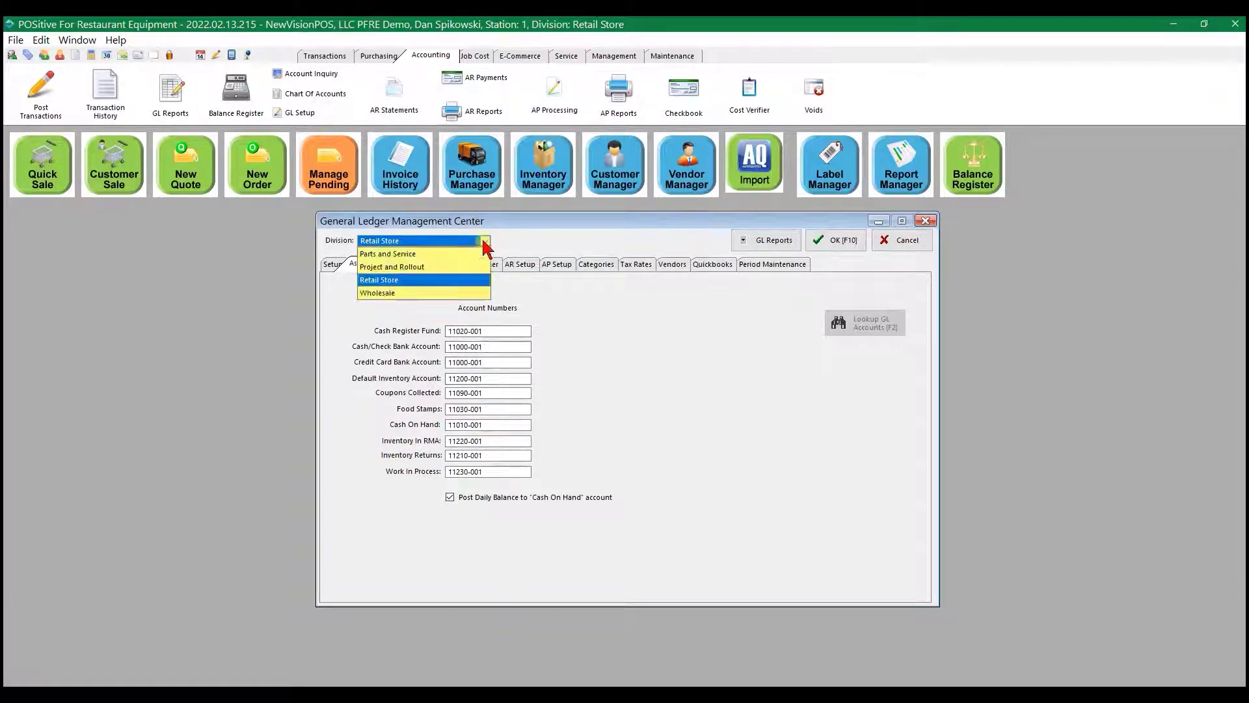
click(396, 293)
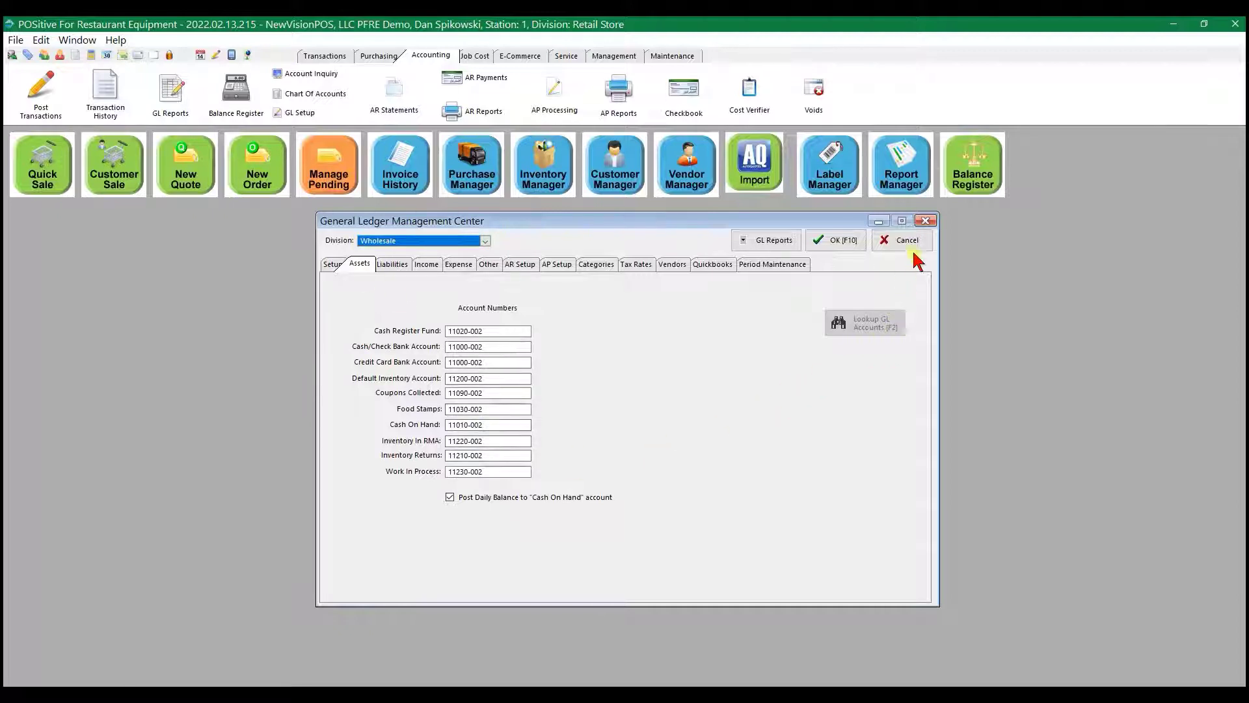
click(831, 242)
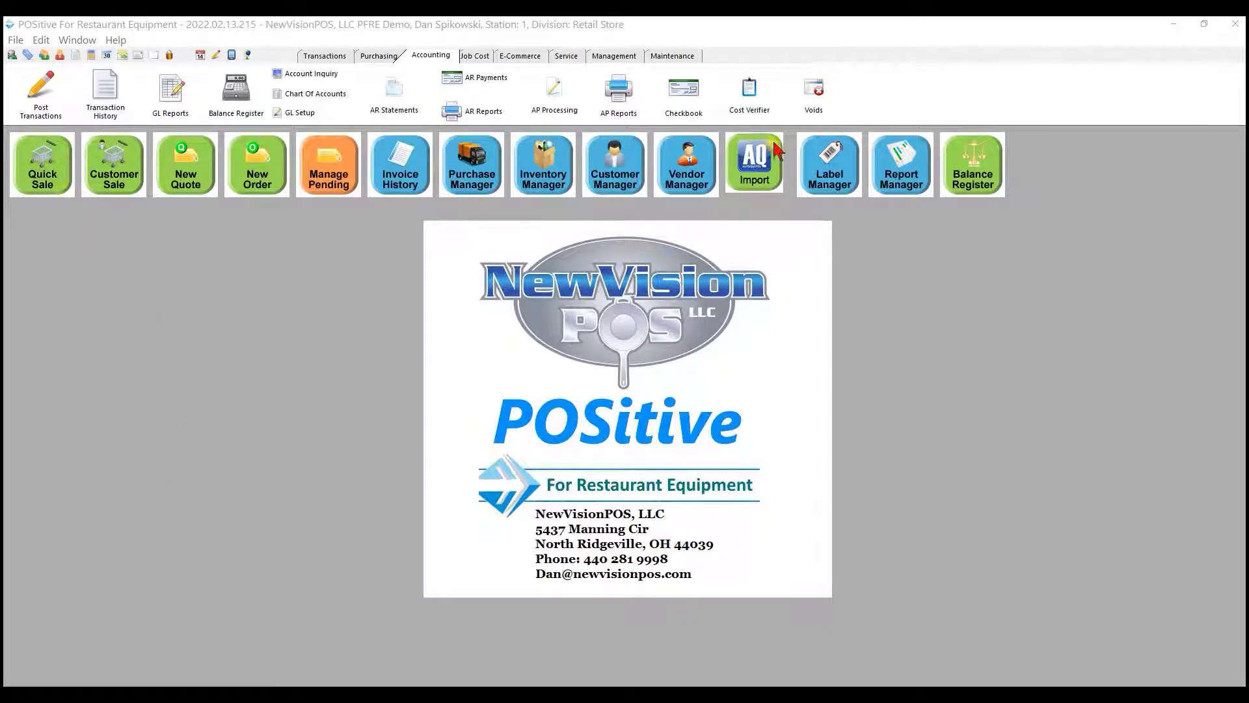
- Assign transactions from the Counter station to the Retail Store company division and save the station settings
click(672, 56)
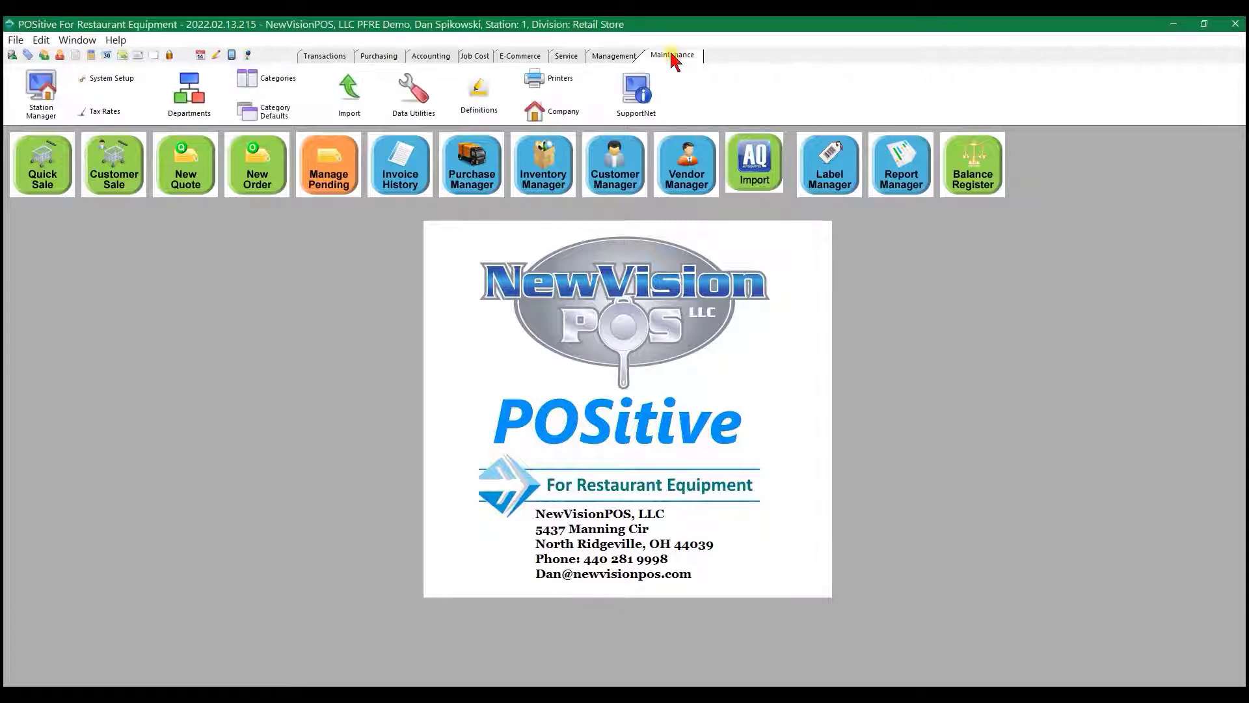
click(43, 91)
click(591, 345)
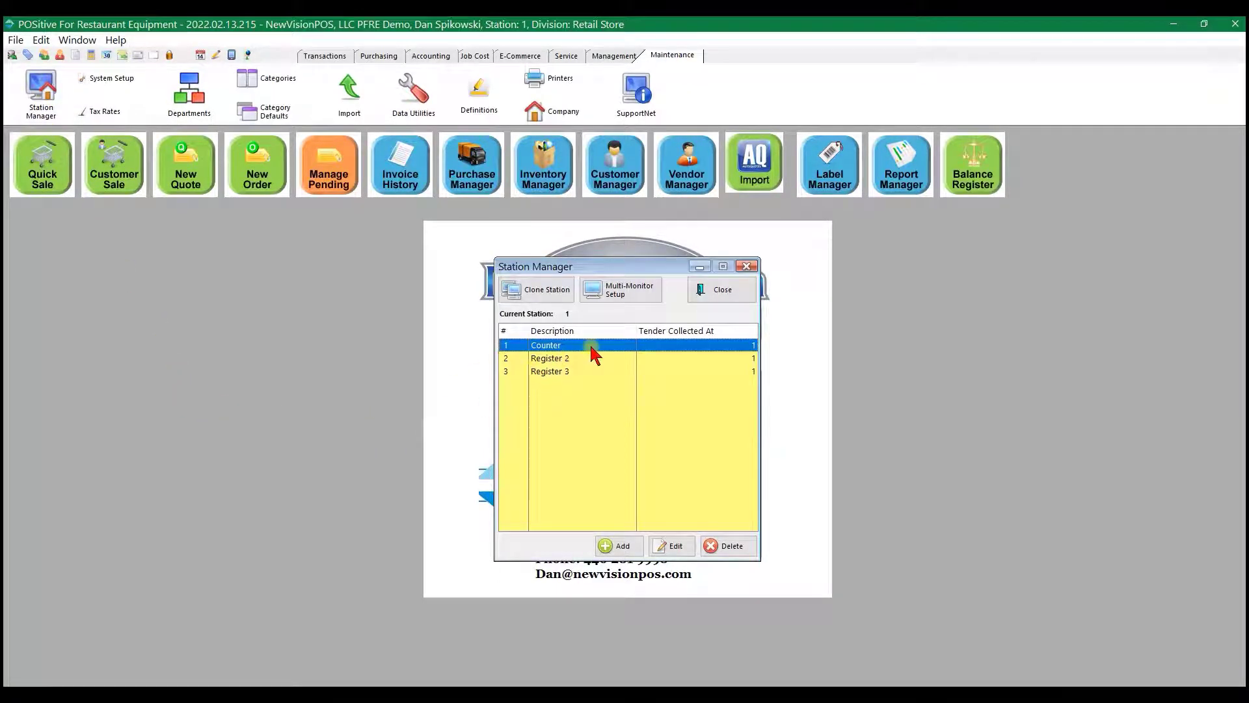
click(670, 547)
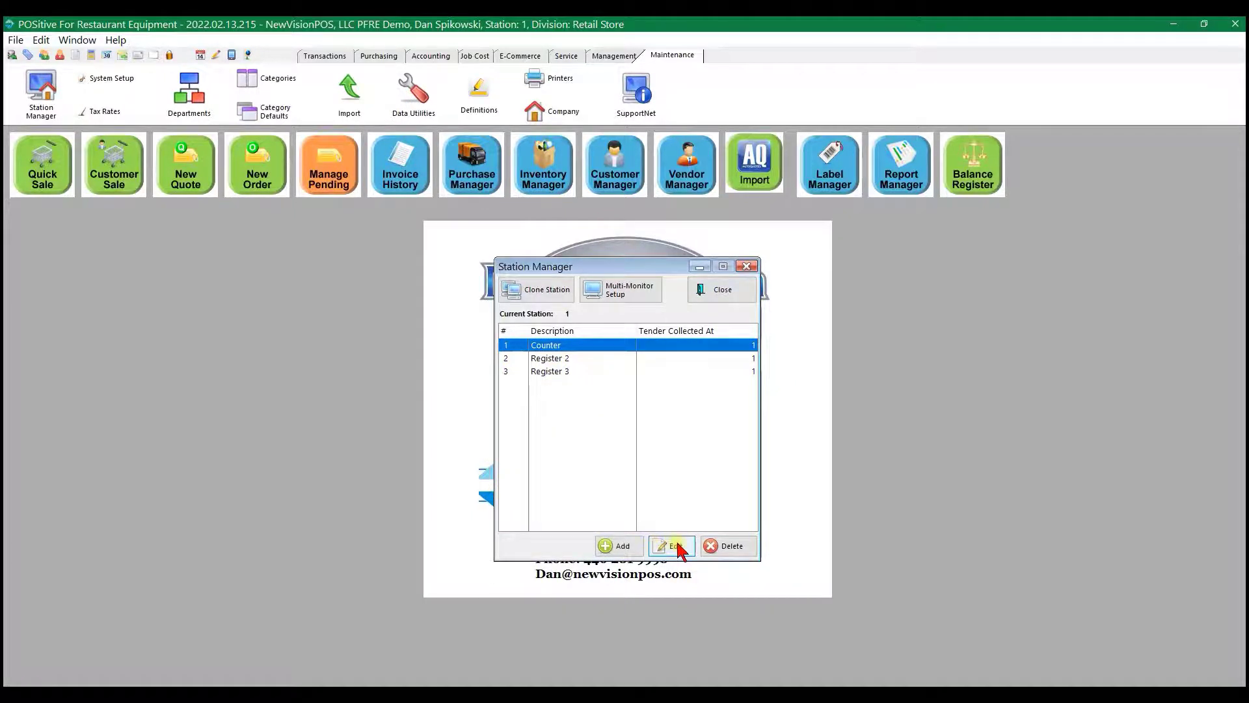
click(675, 546)
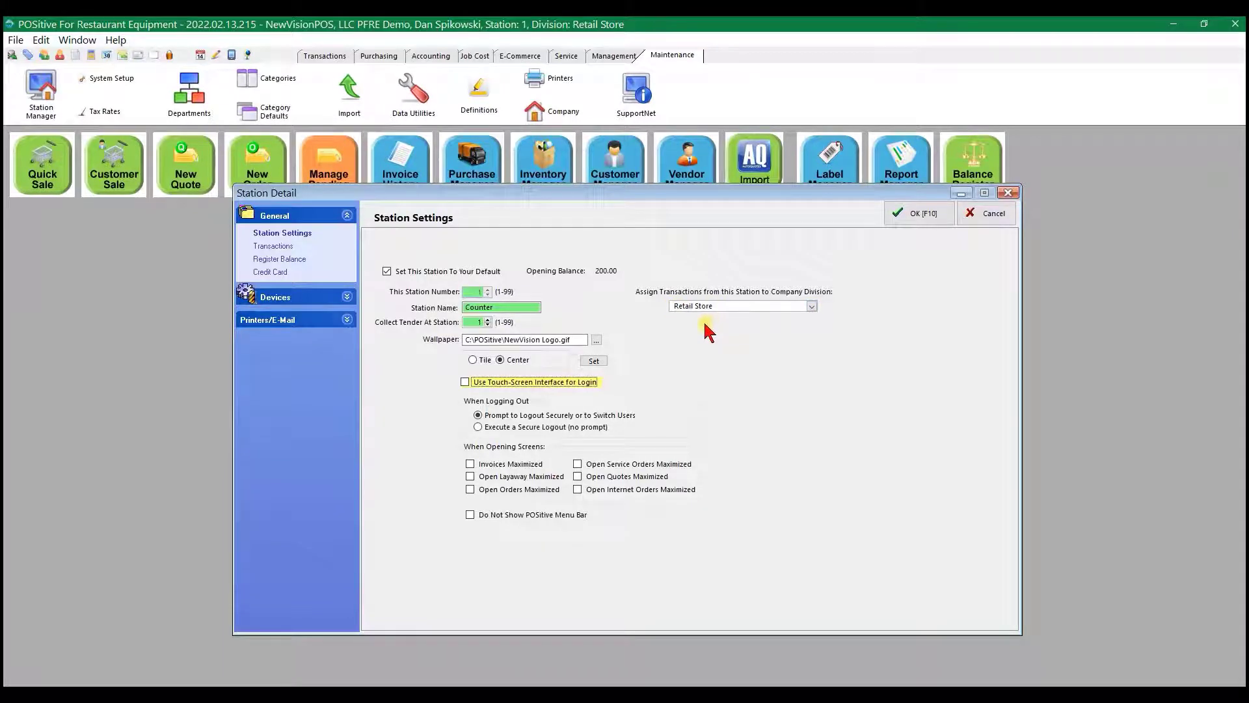
click(812, 307)
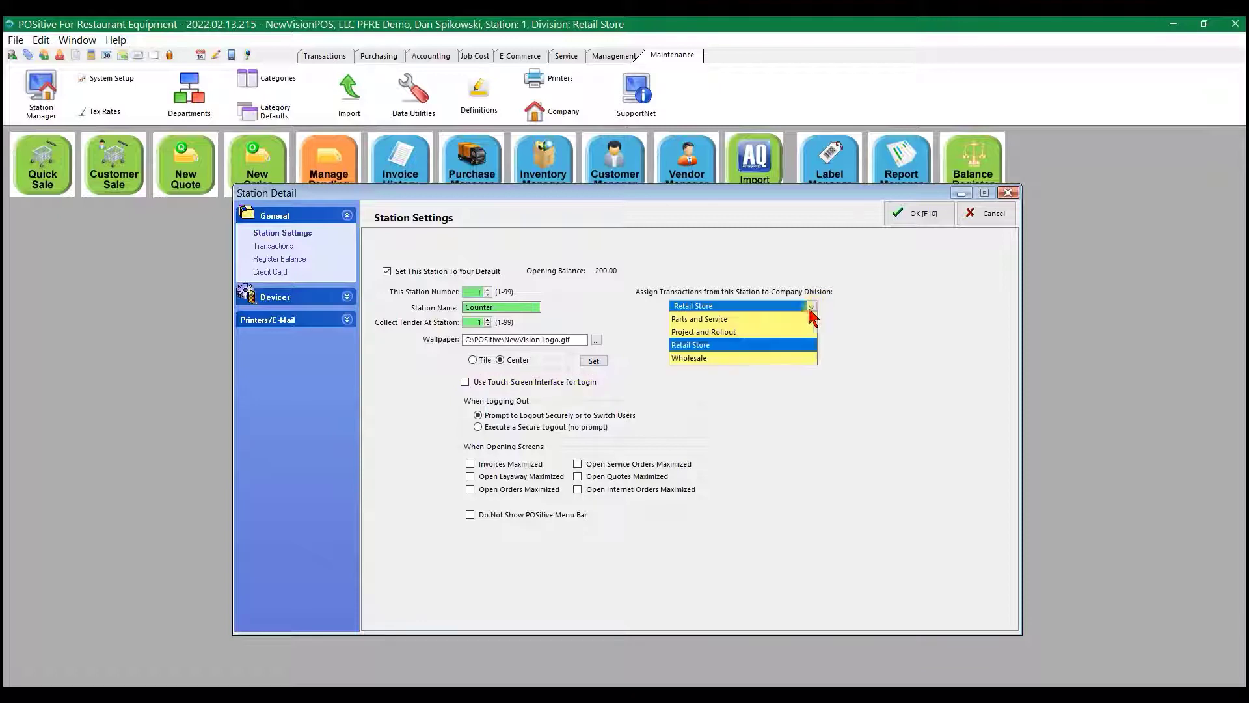
click(700, 346)
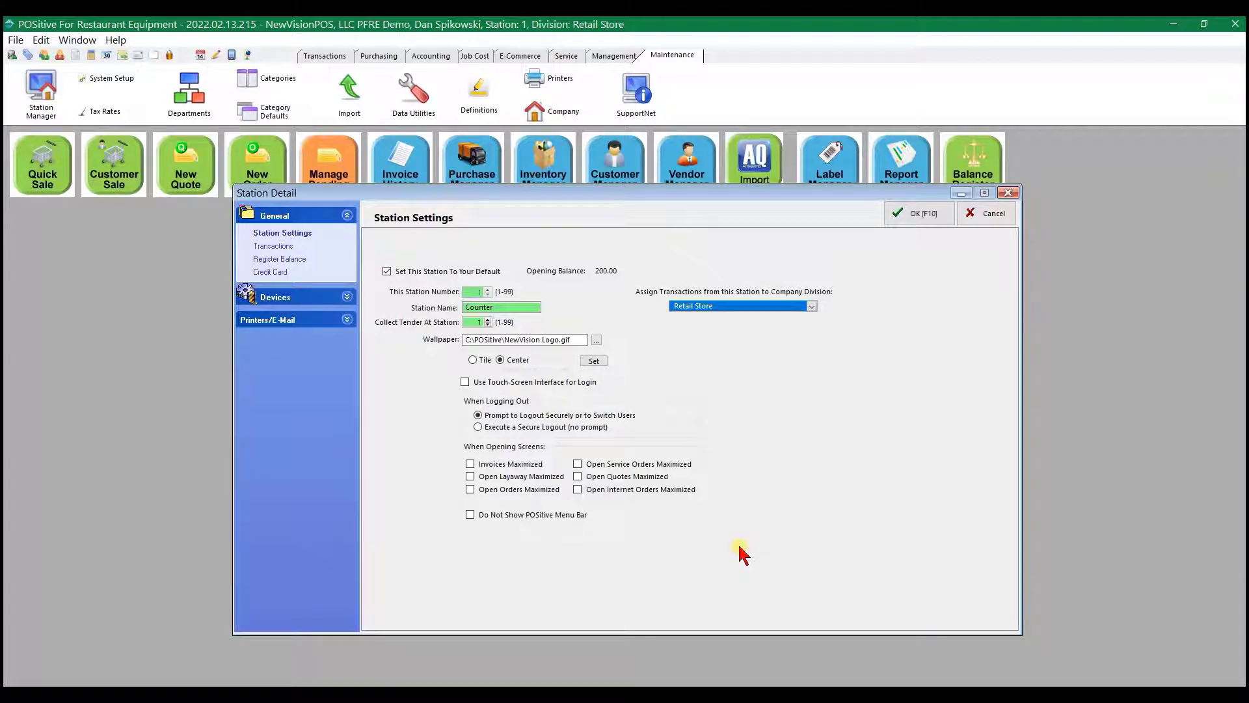
click(918, 213)
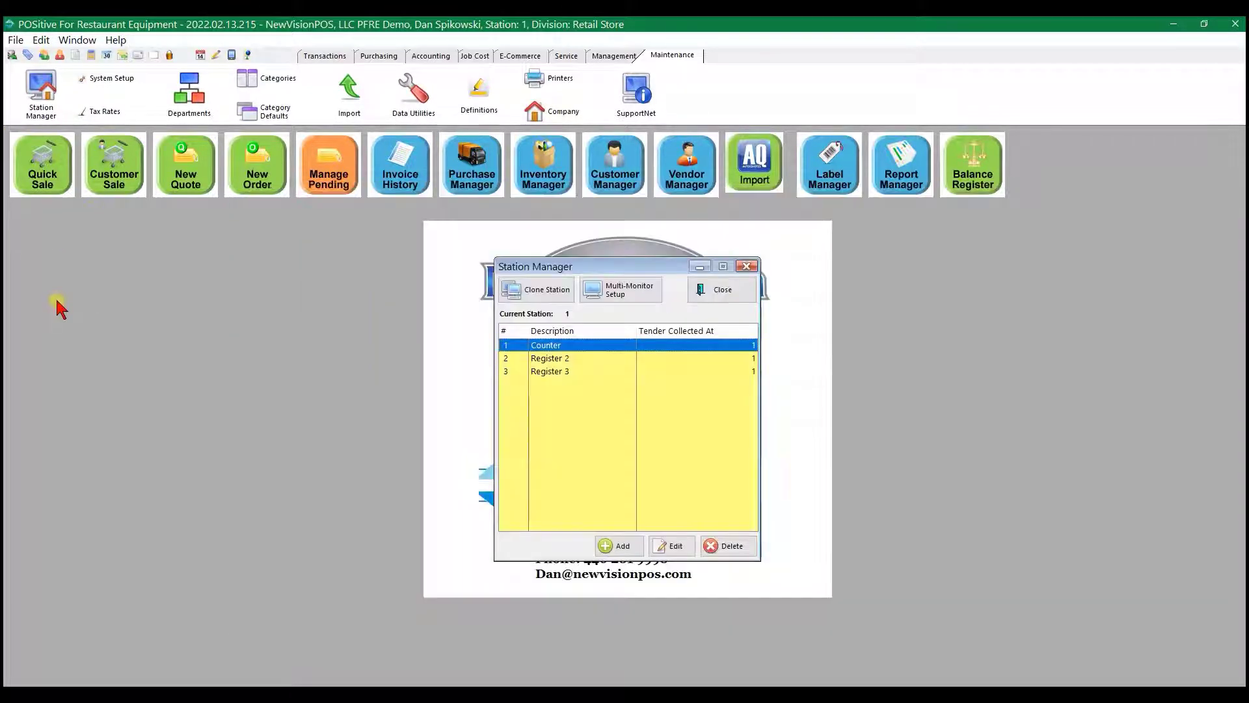
click(721, 290)
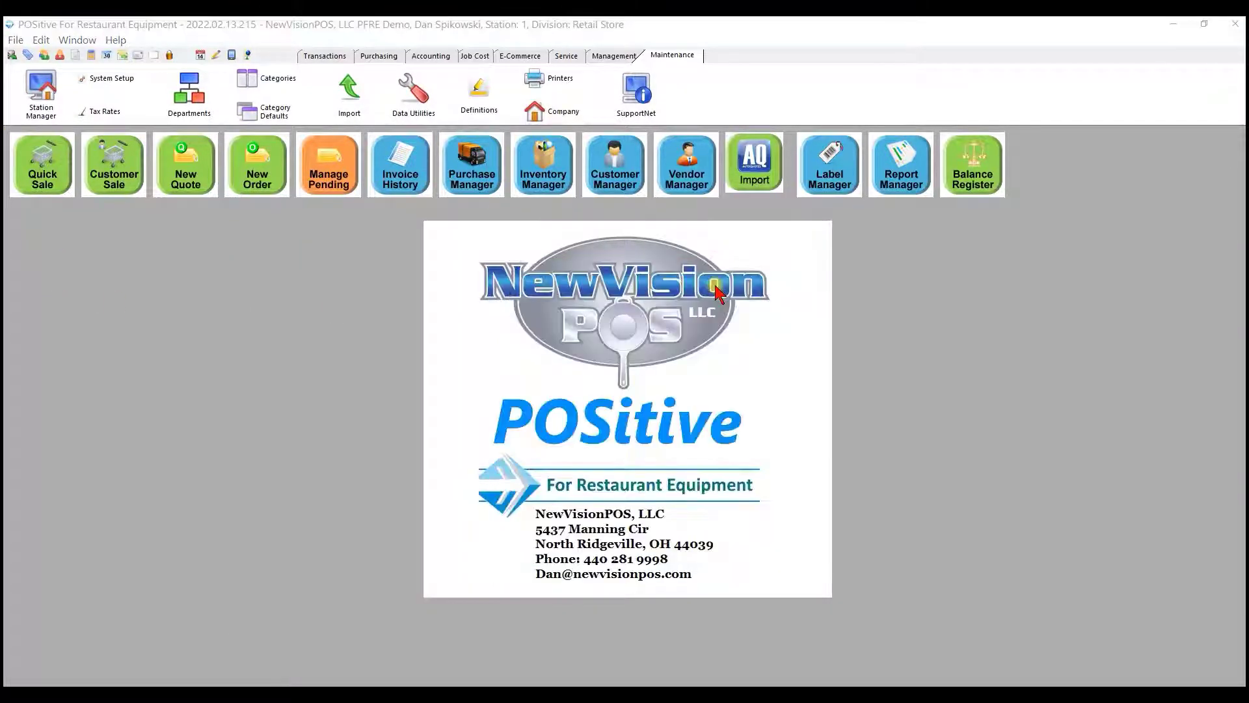
- Start a quick sale with the STA1DT-2HS-HC refrigerator/freezer, serial number 22547, and its EXP-X SET casters accessory
click(43, 152)
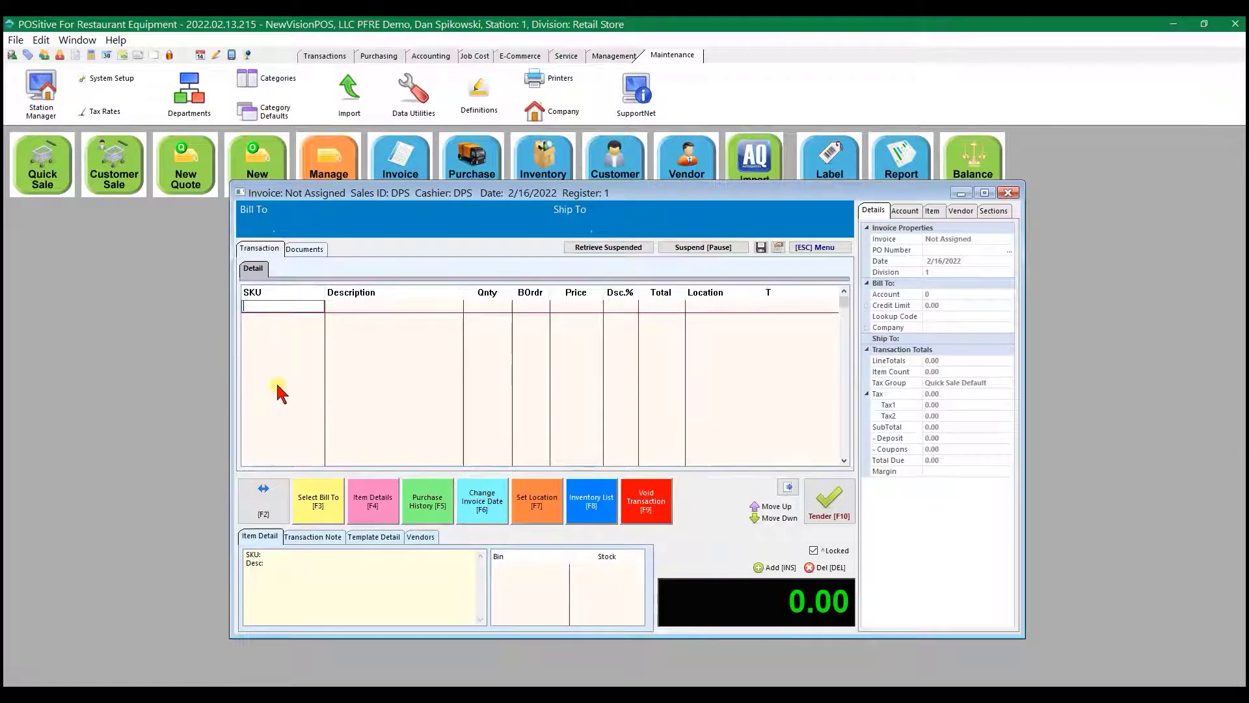
key(F8)
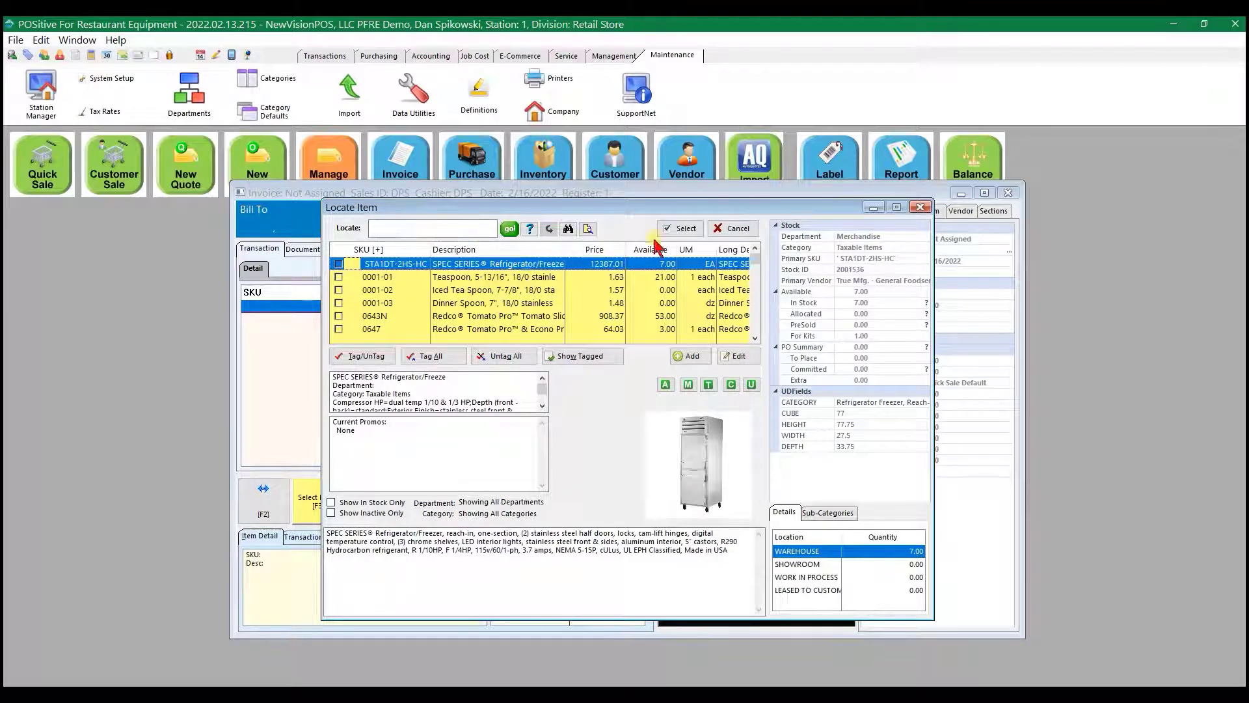
click(683, 229)
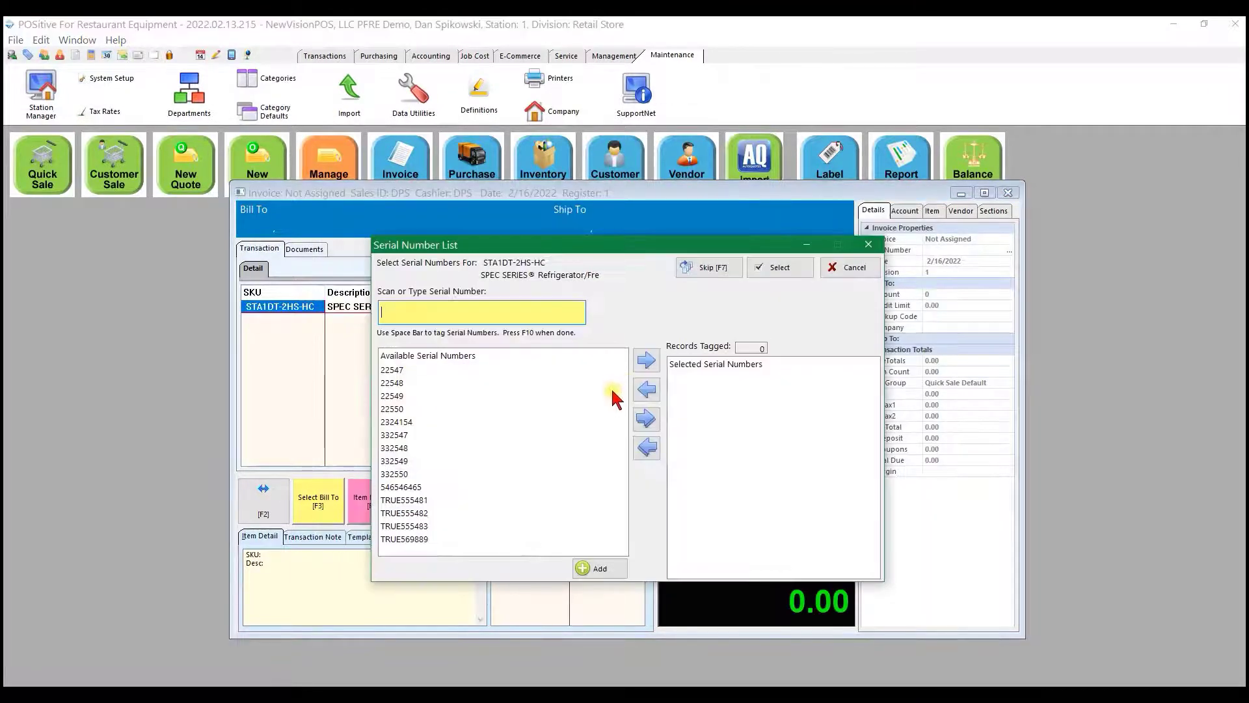
click(393, 372)
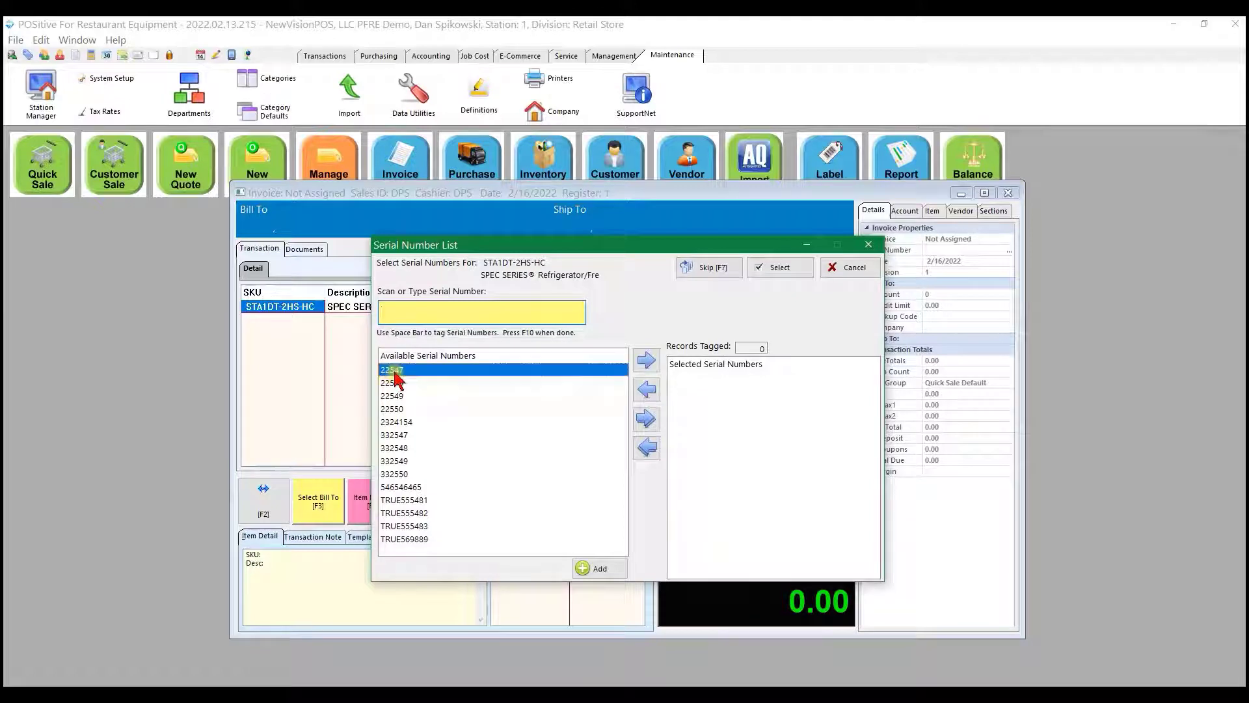
click(647, 361)
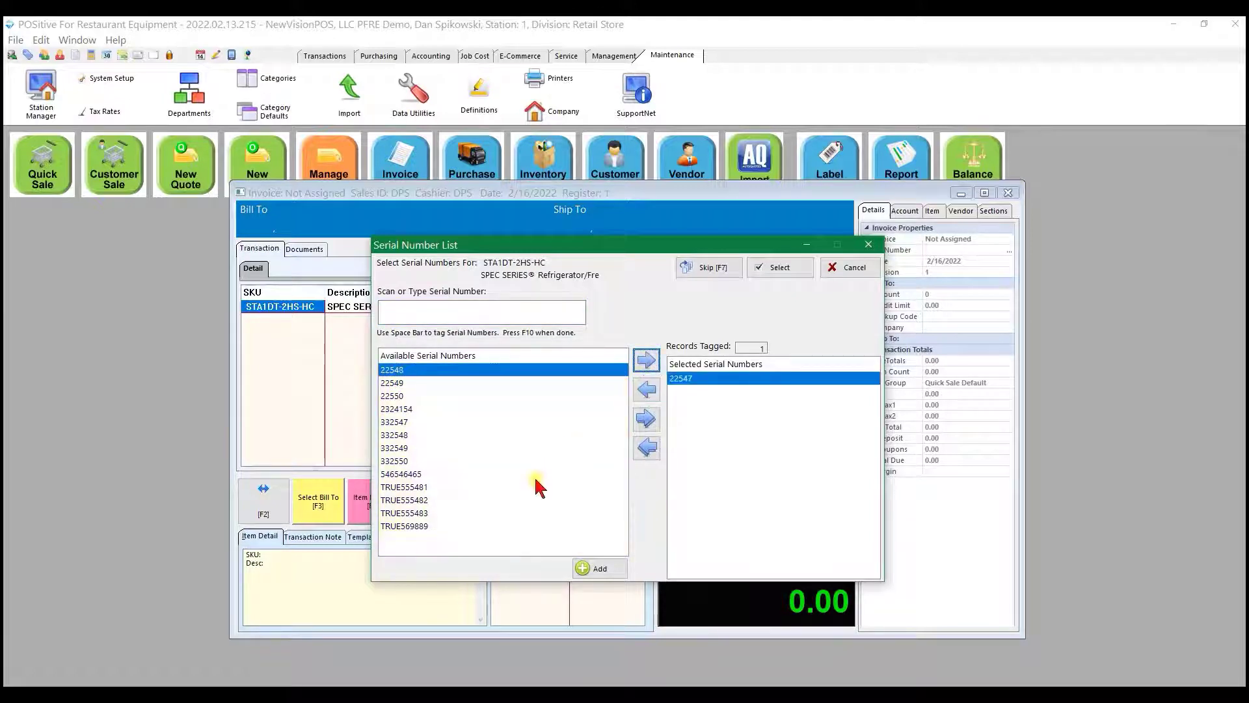
click(778, 268)
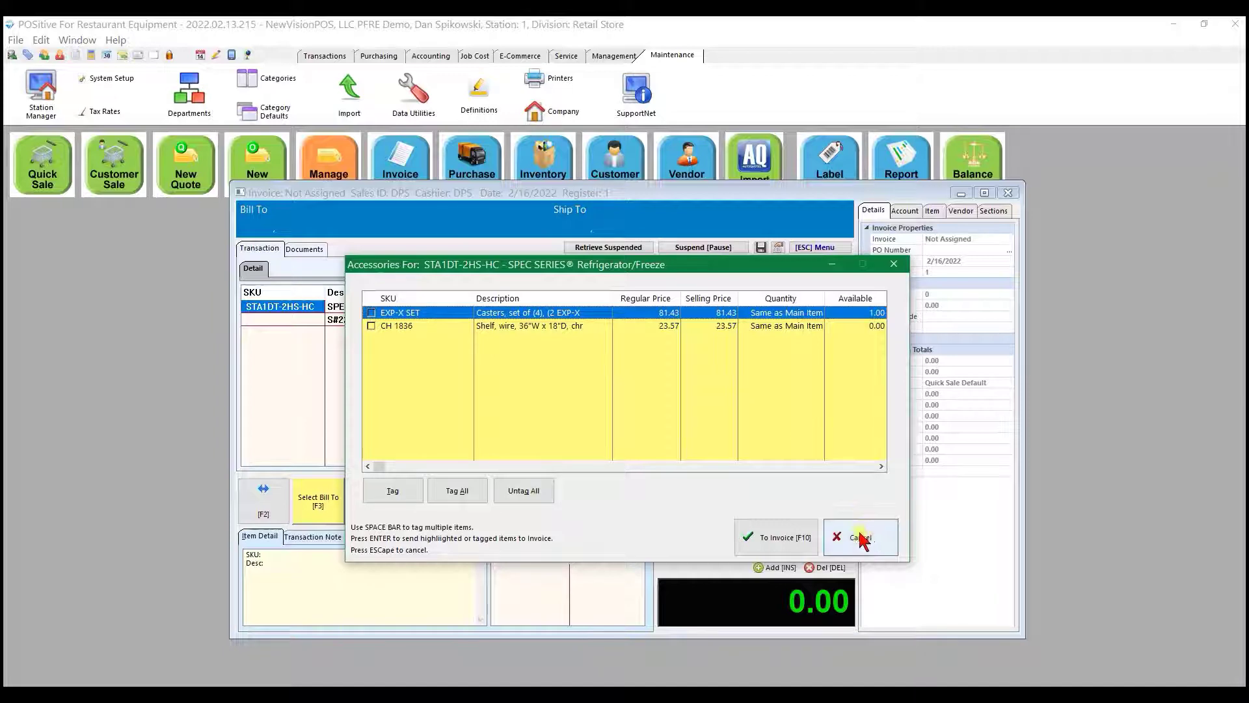
click(778, 546)
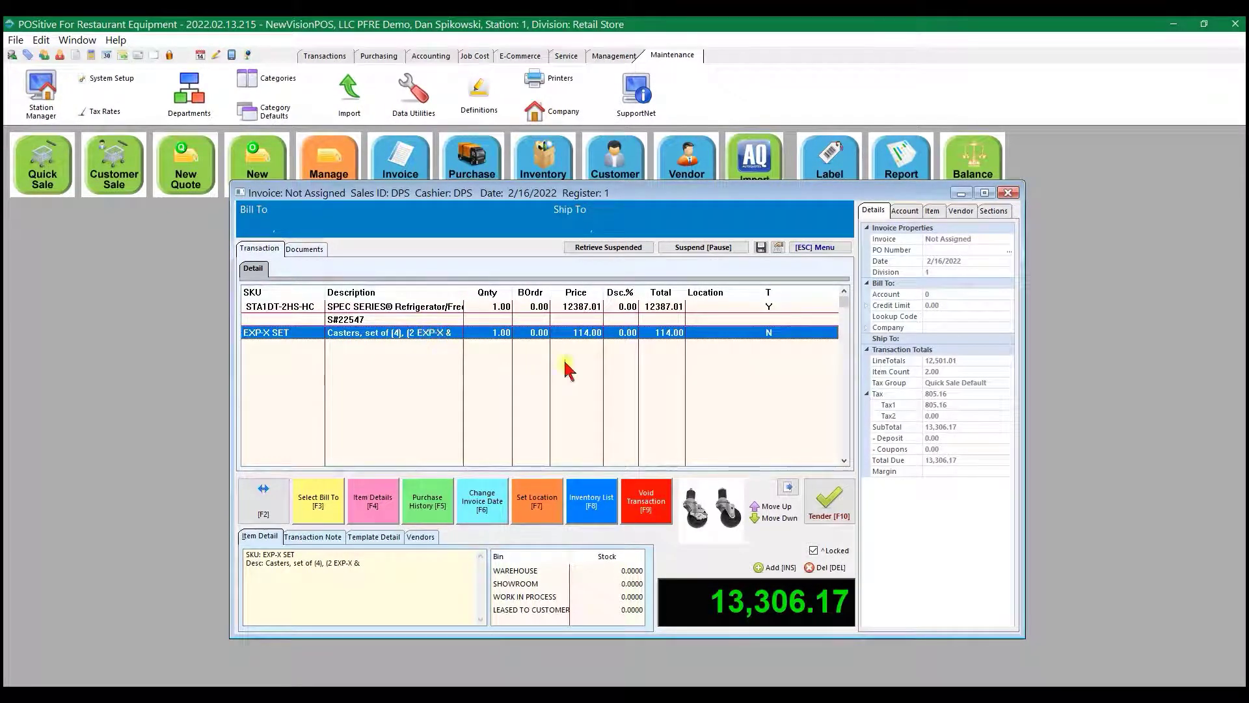
- Tender the full balance of the sale by check, entering 5 as the check number
click(837, 508)
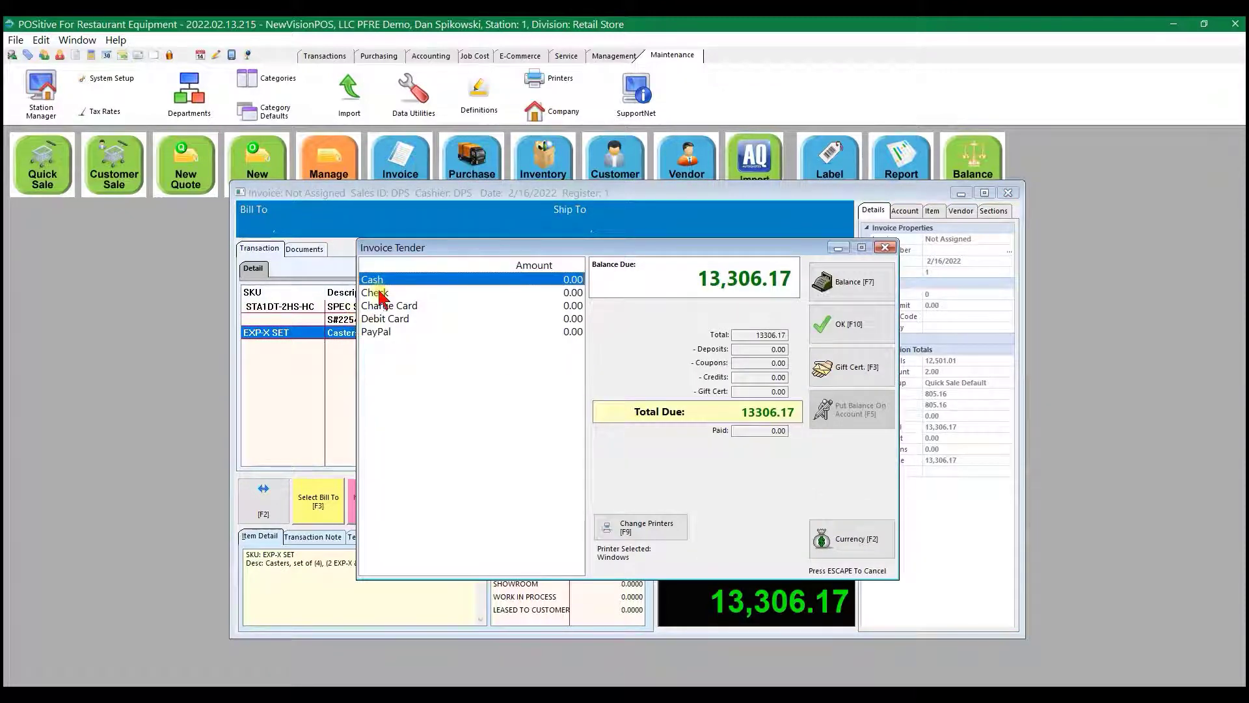
click(854, 326)
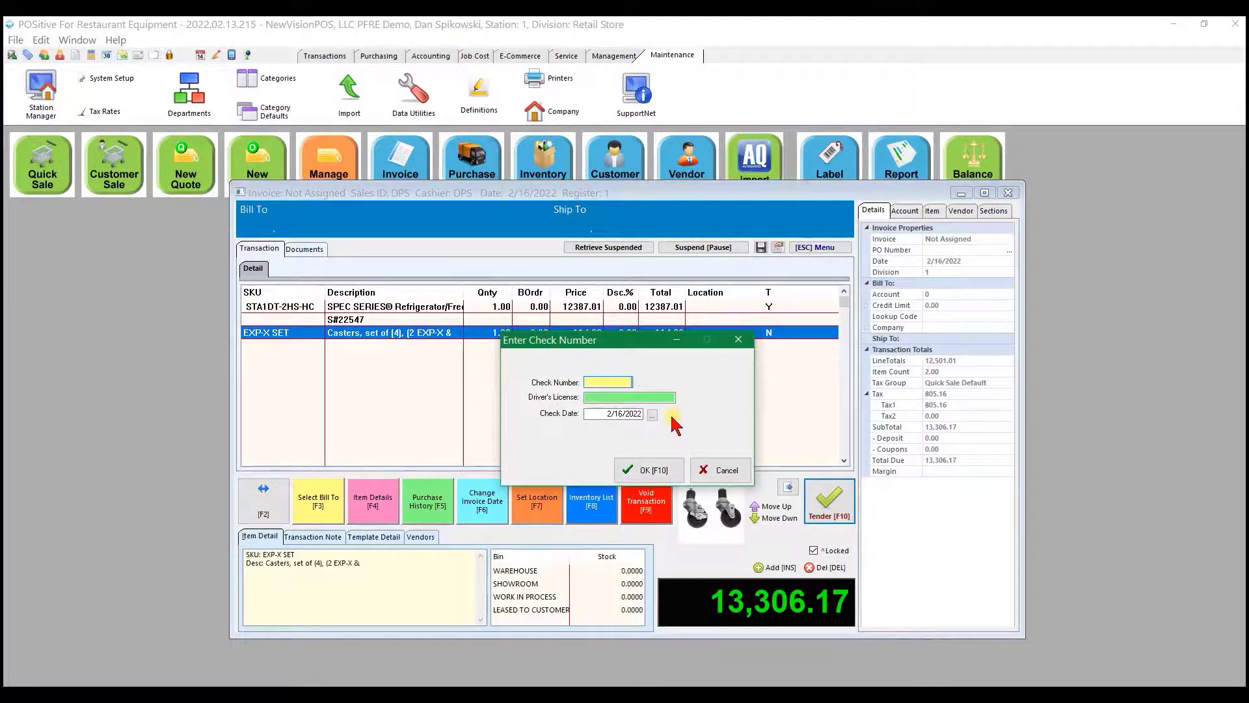
text(554657)
click(645, 469)
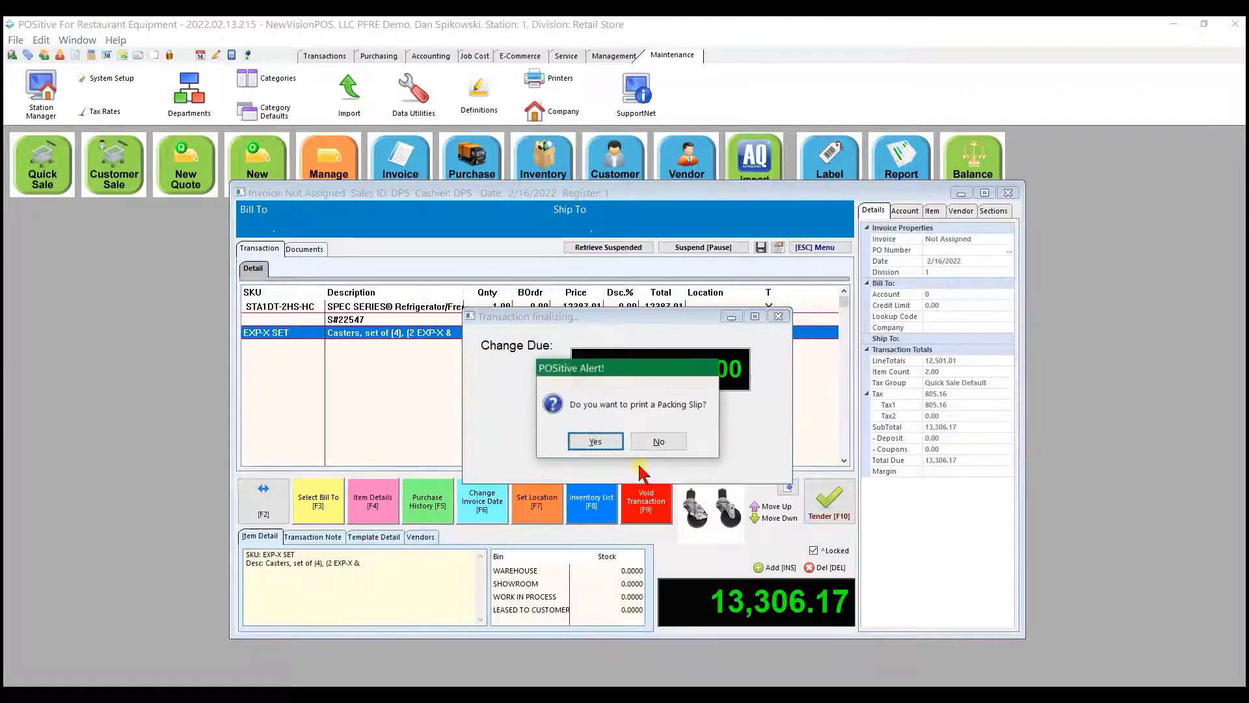
- Skip the packing slip, picture invoice and full detail invoice printouts and finalize the transaction
click(658, 442)
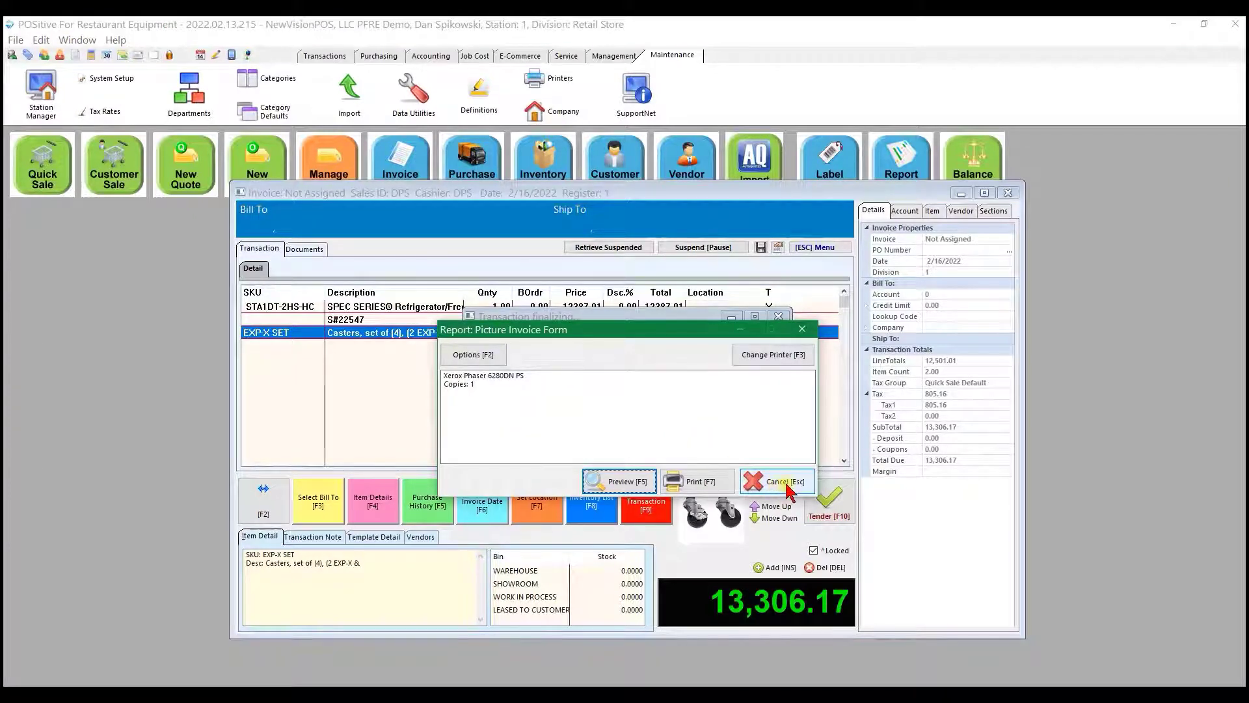
click(781, 492)
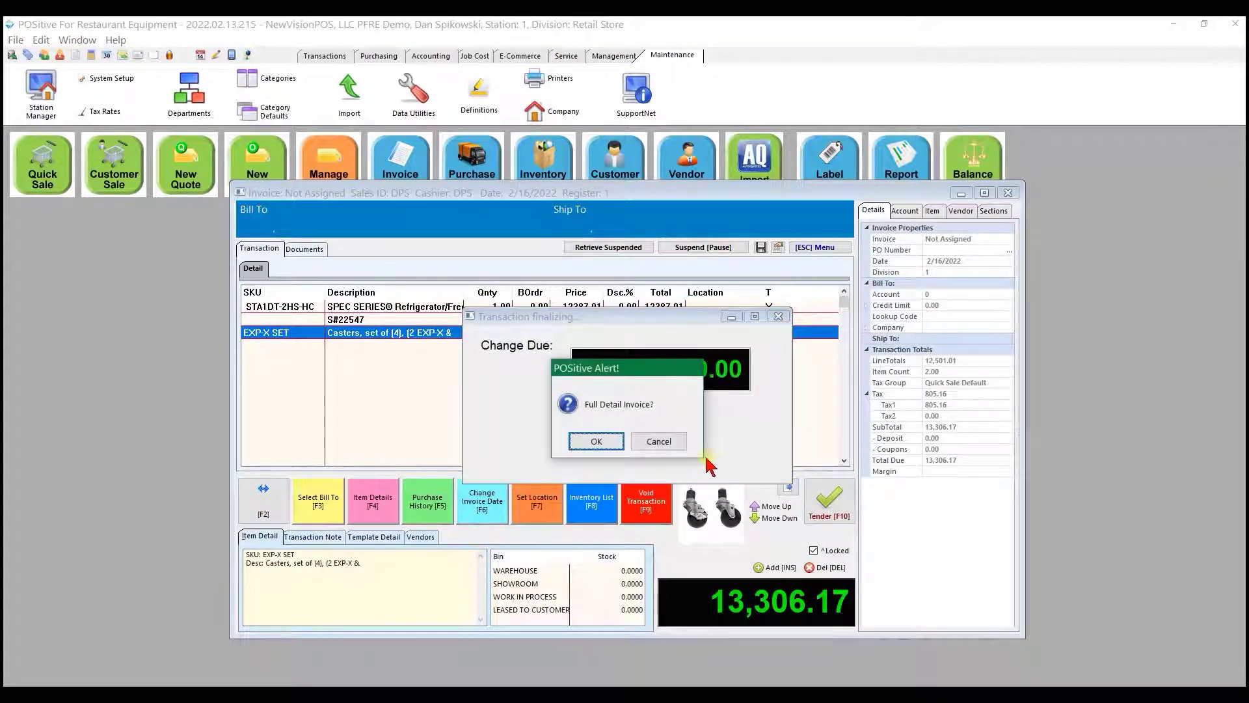
click(659, 442)
click(659, 441)
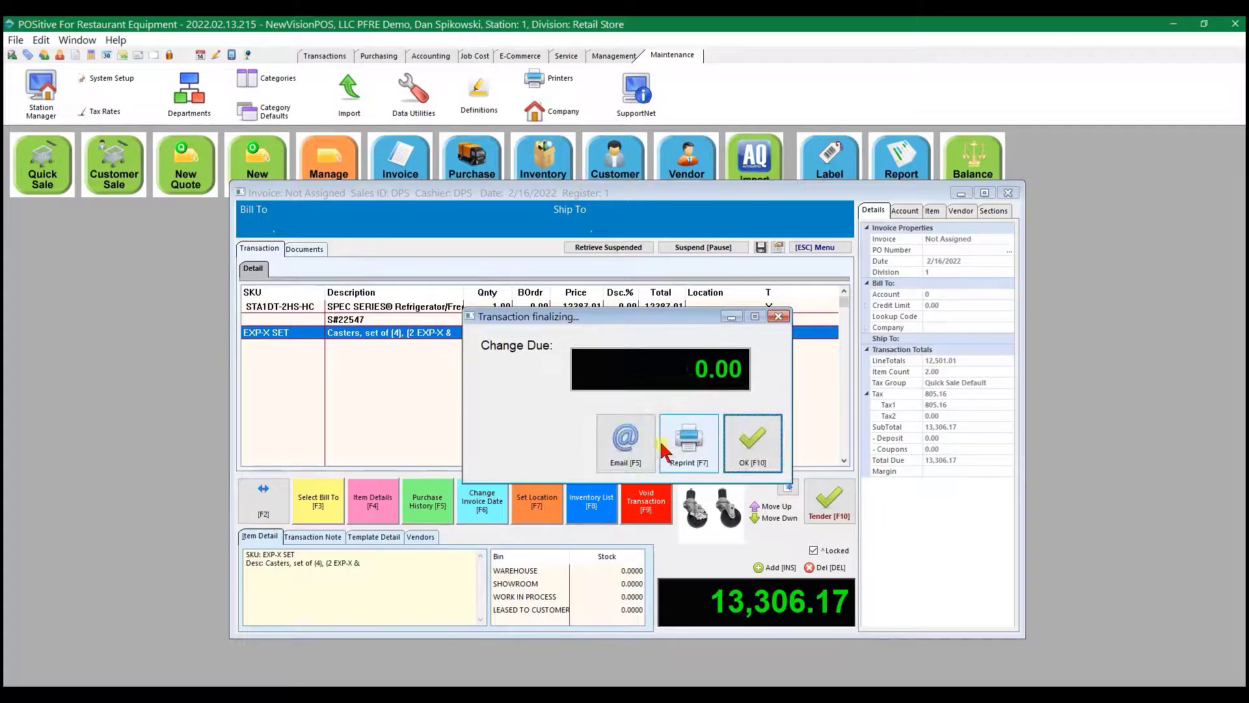
click(750, 442)
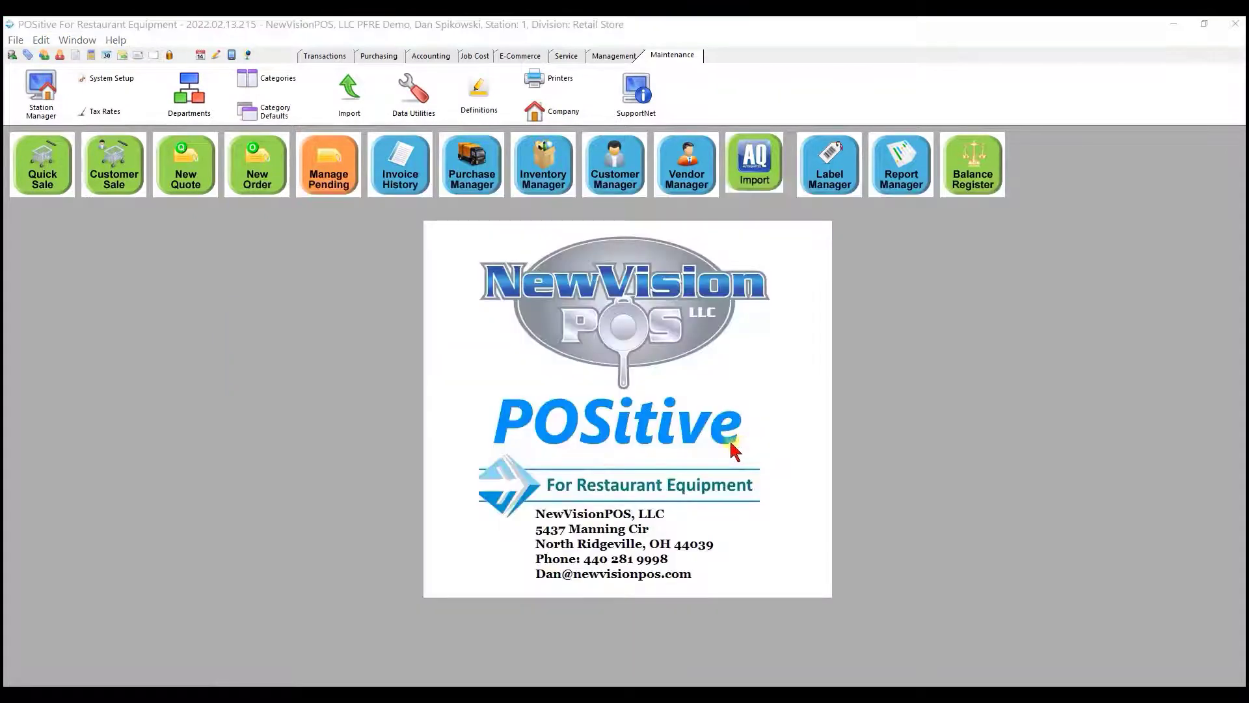
- Start another quick sale and switch the active division to Wholesale
click(34, 167)
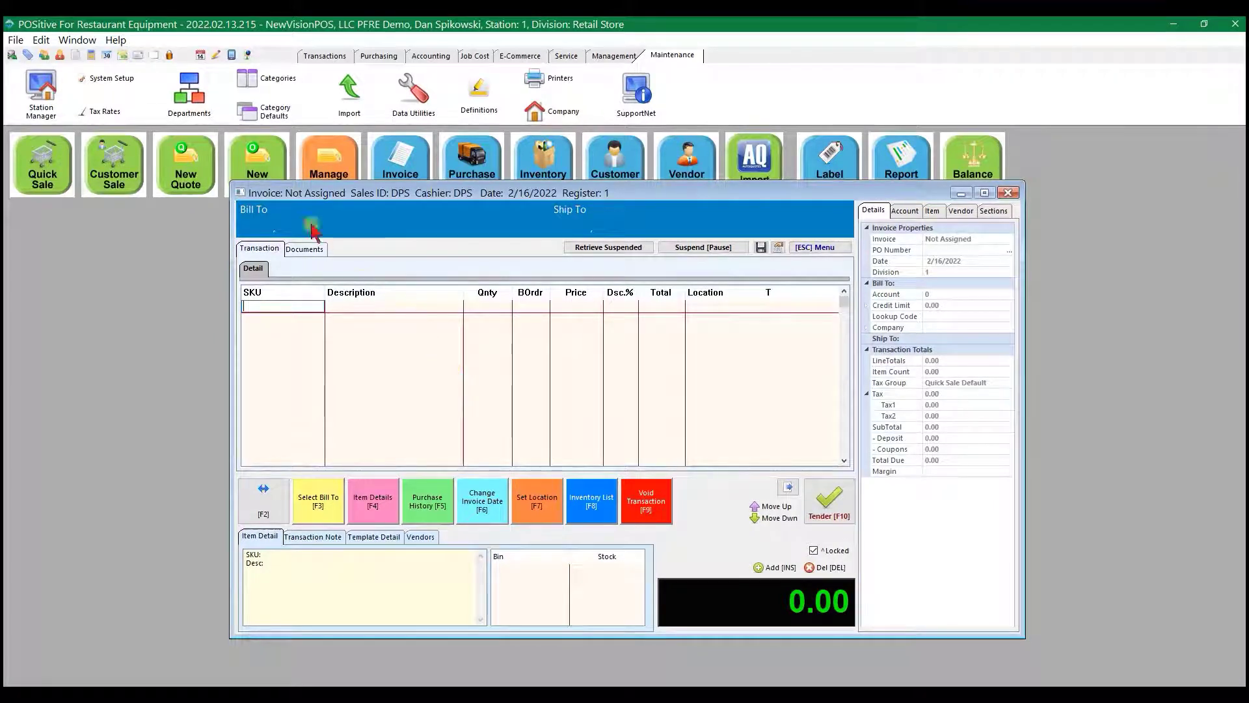
click(249, 55)
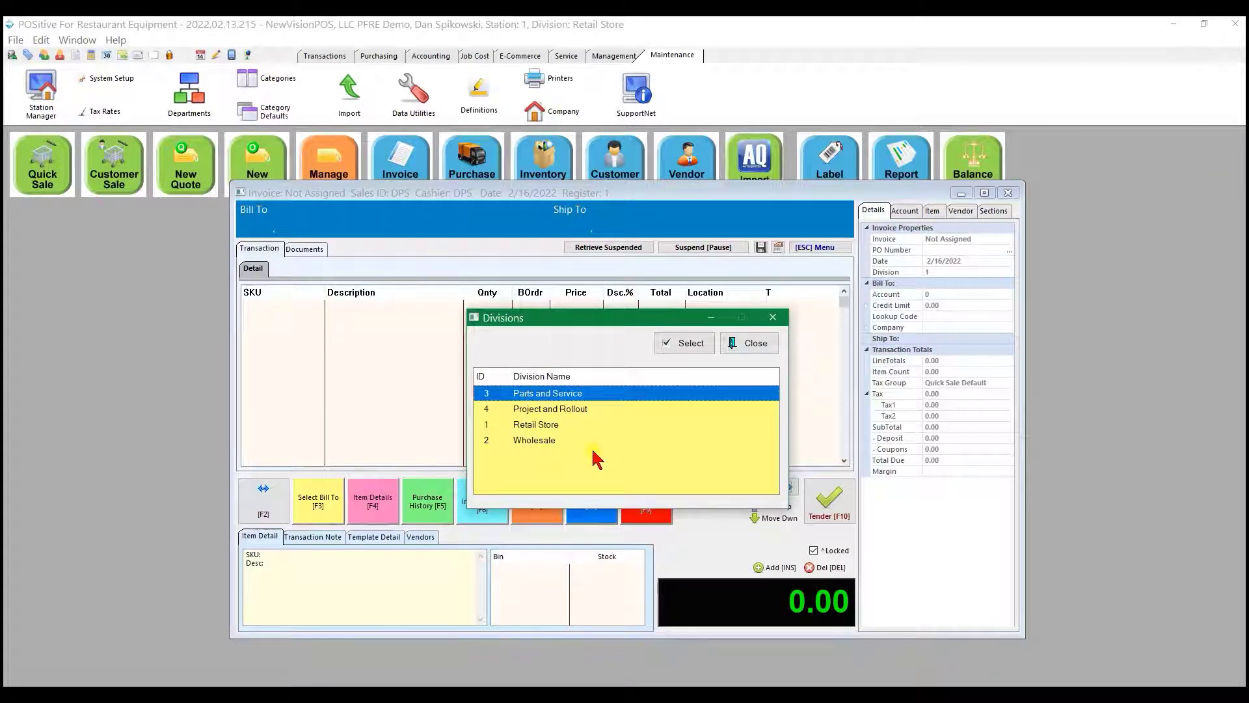
click(525, 446)
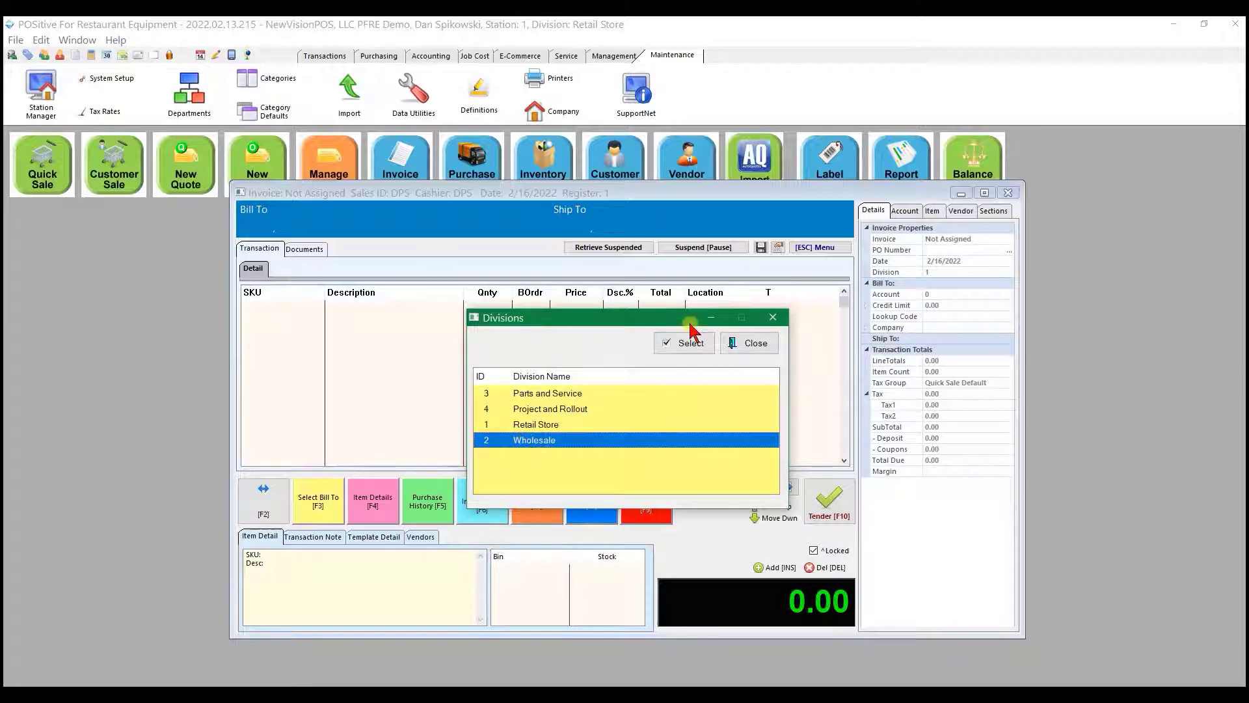
click(700, 345)
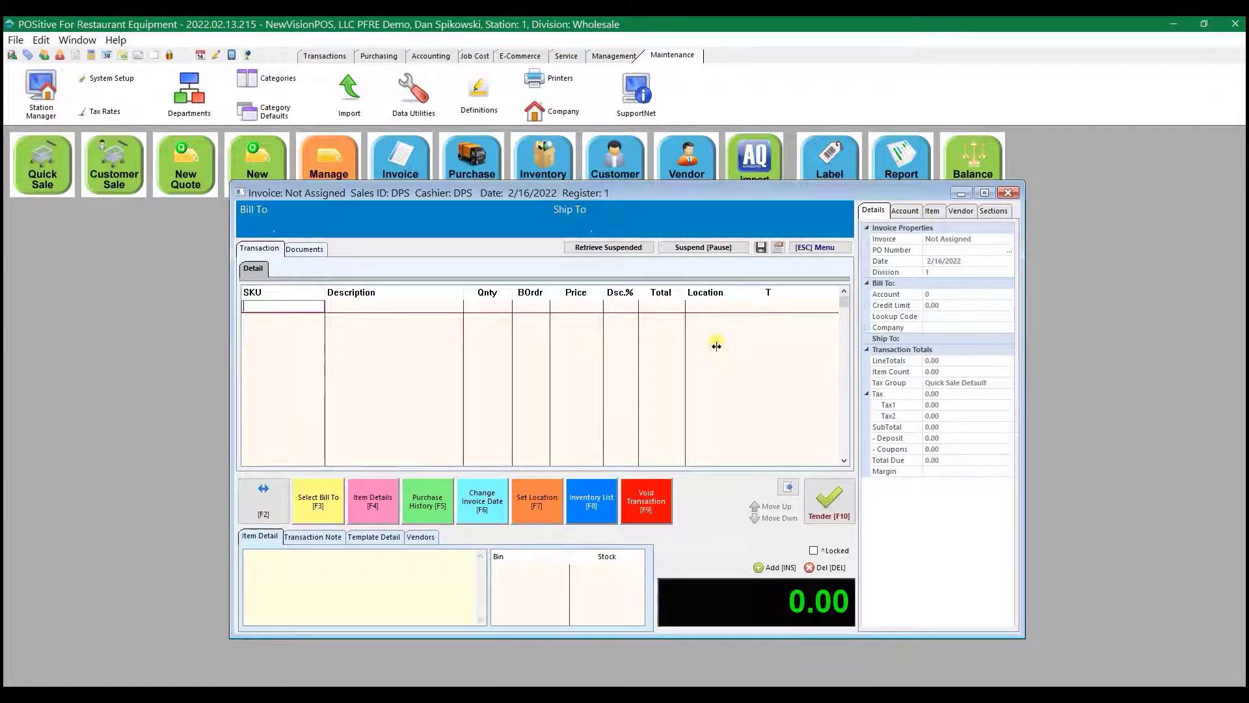
- Add the STA1DT-2HS-HC refrigerator/freezer with serial number 22548 to the quick sale, declining its accessories
key(Return)
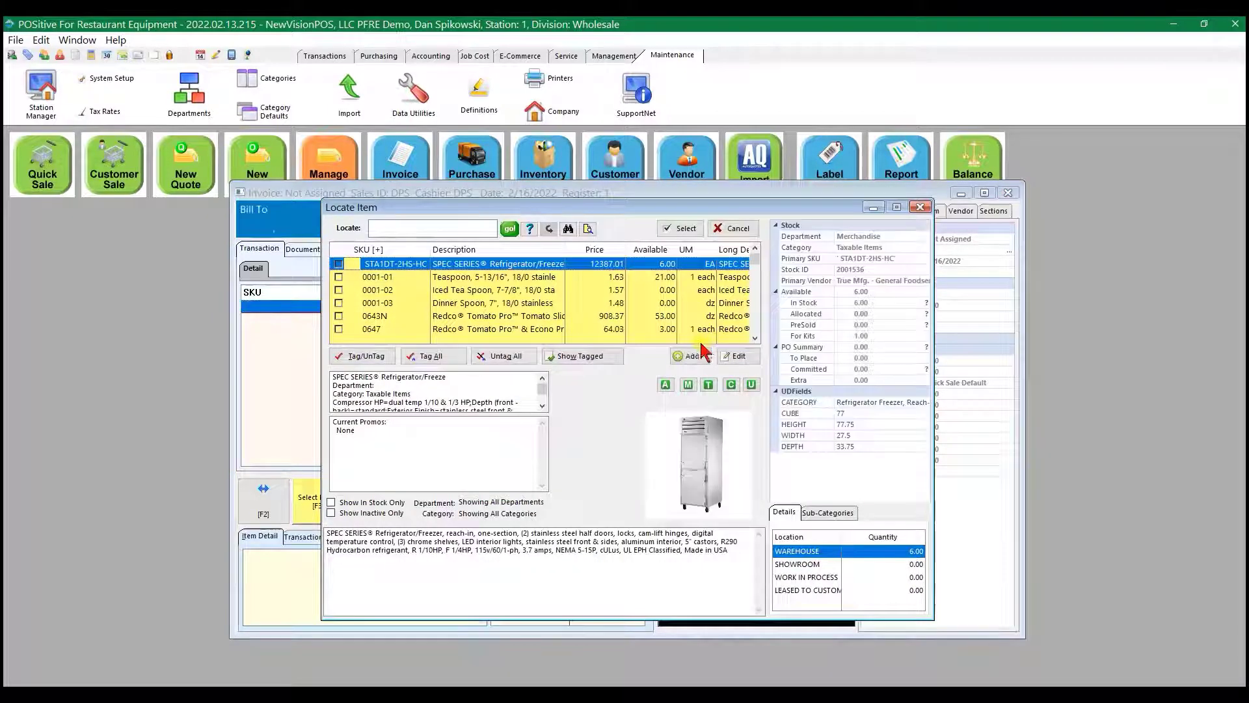
click(680, 229)
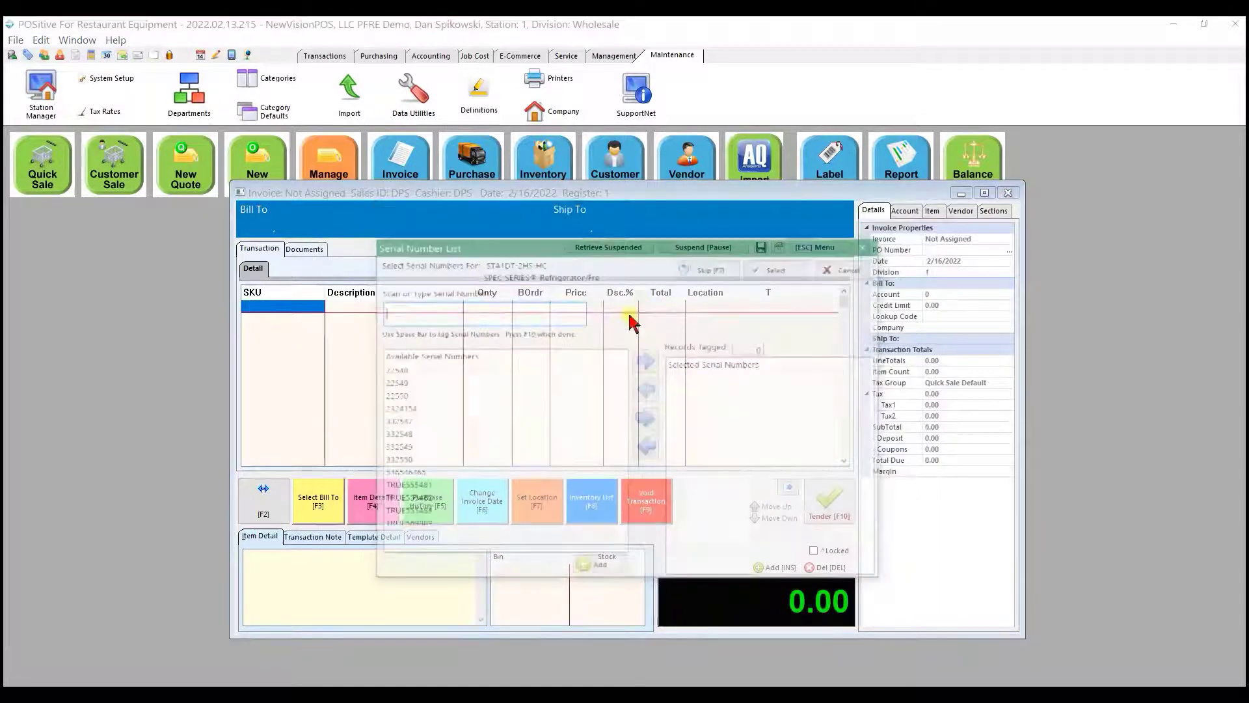
click(398, 370)
click(644, 360)
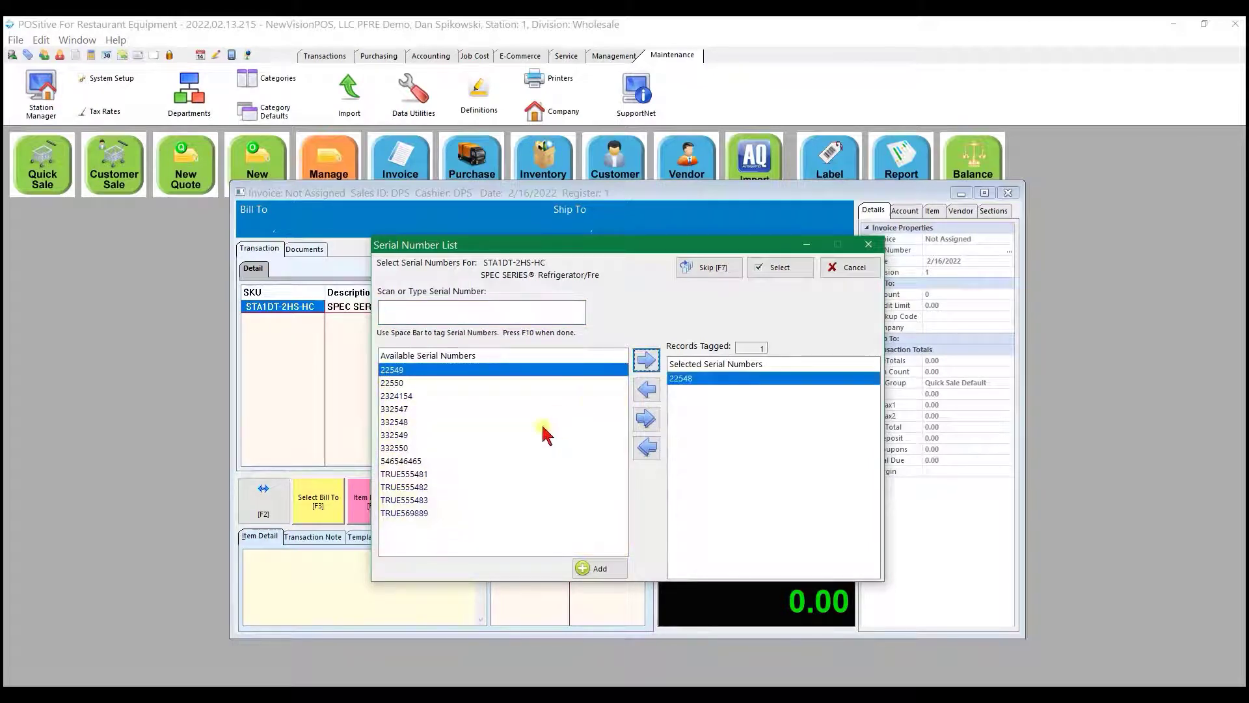
click(783, 267)
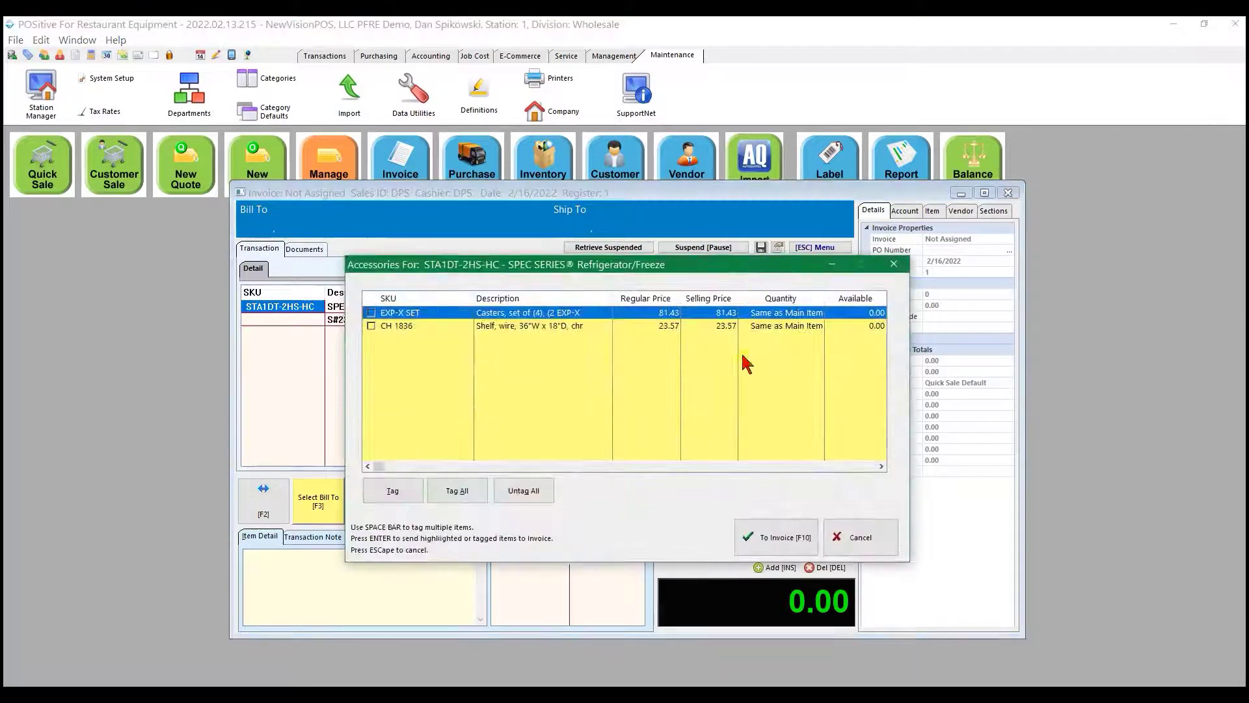
click(870, 542)
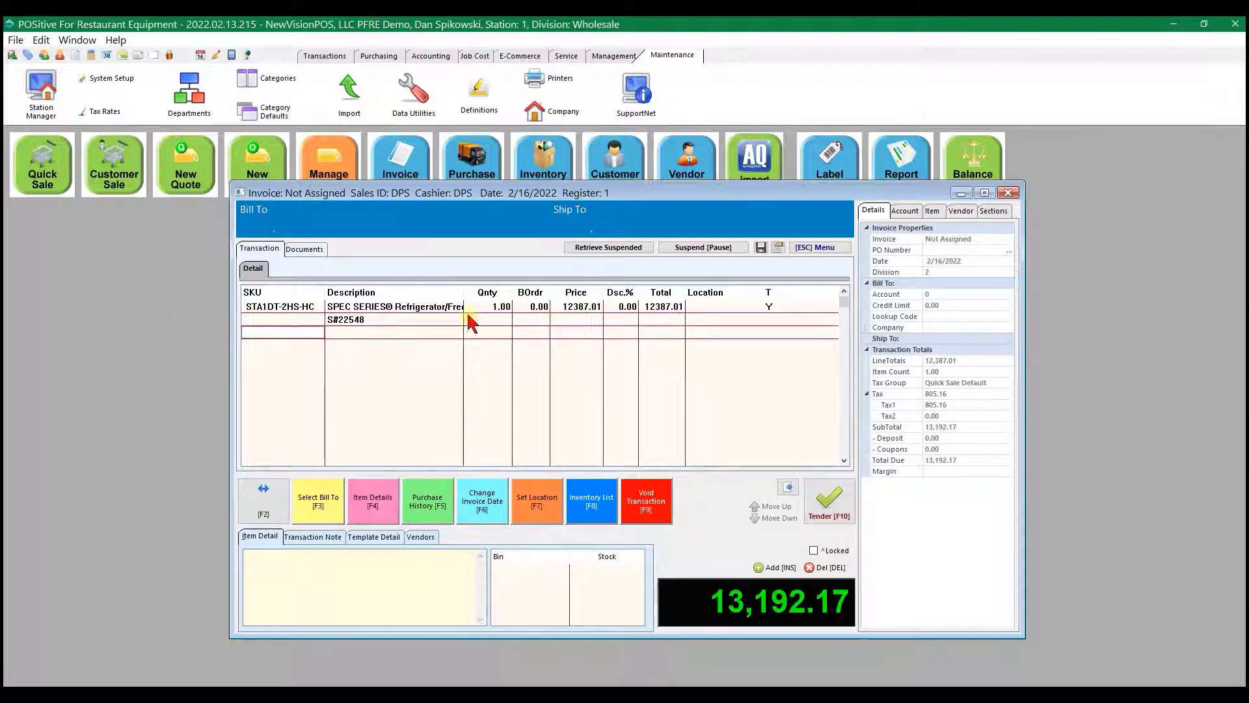
- Tender the full balance of the sale by check, entering 25547 as the check number
click(823, 505)
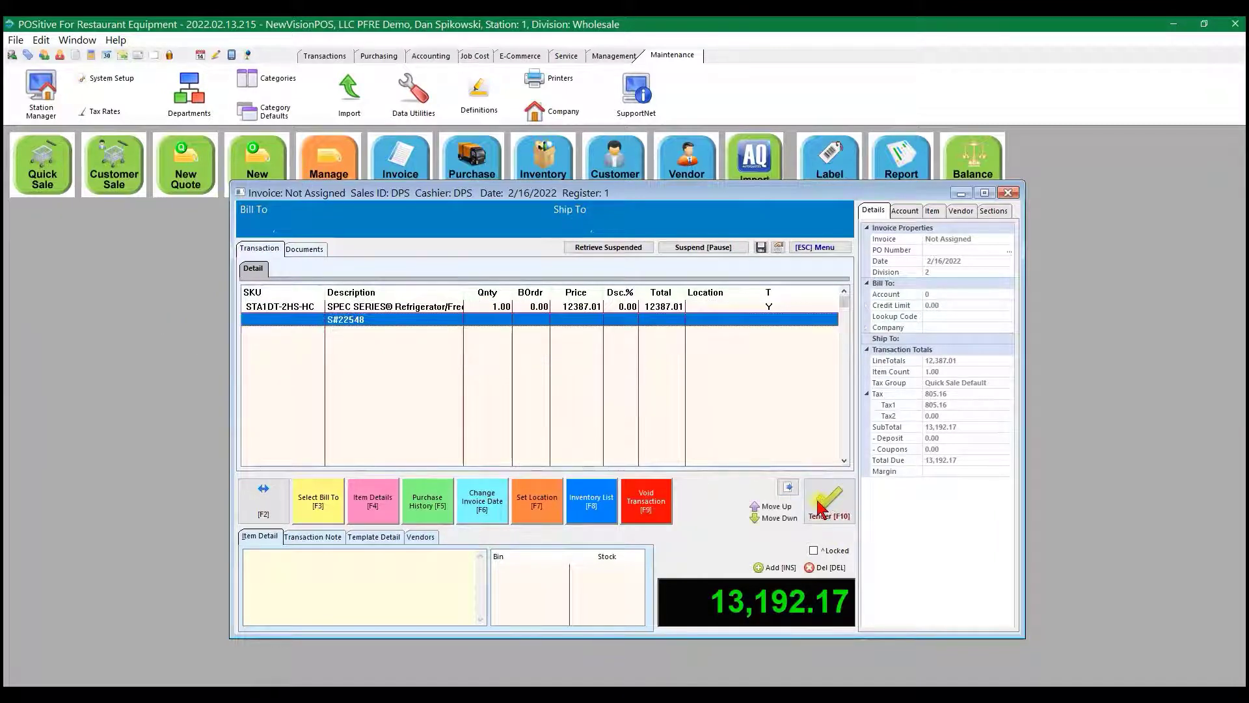
click(385, 293)
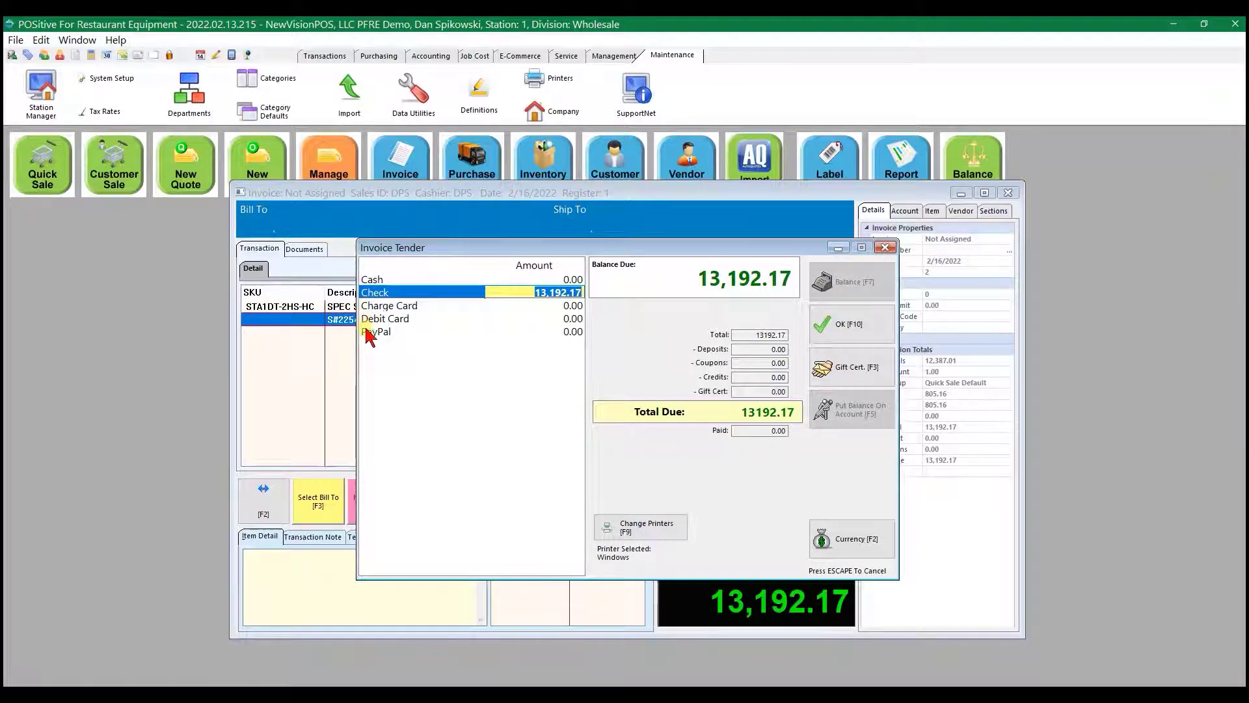
key(Return)
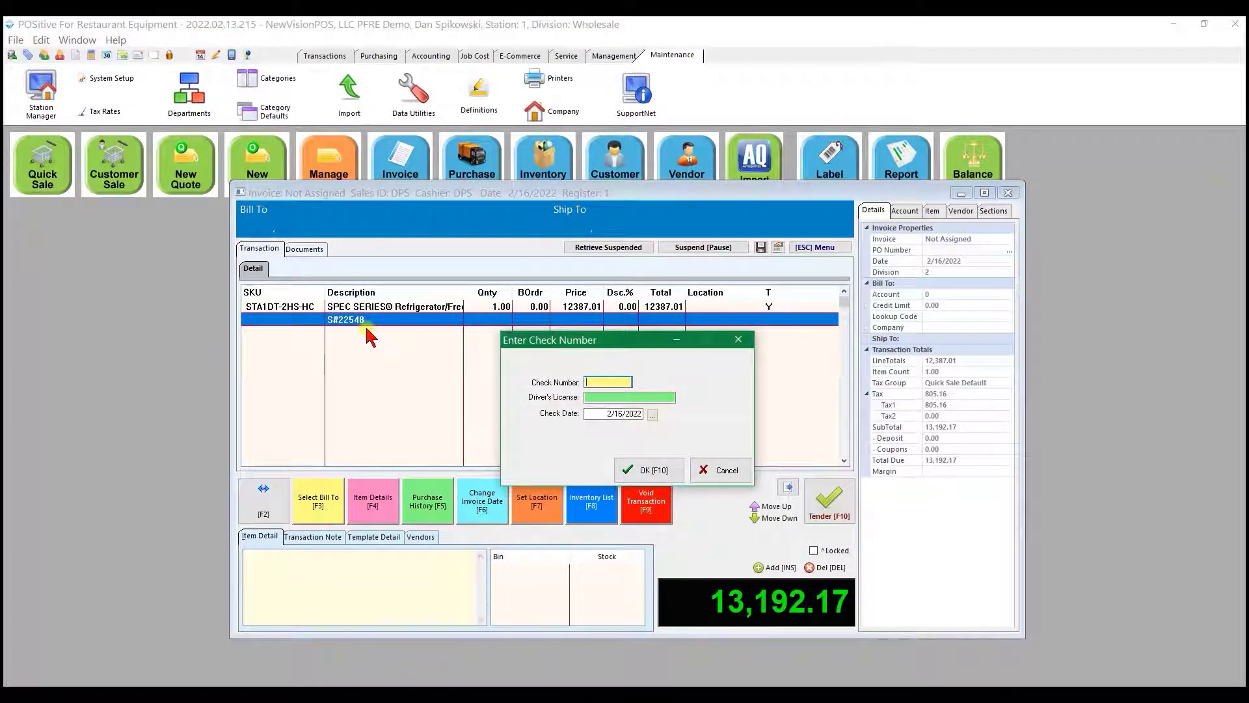
key(Tab)
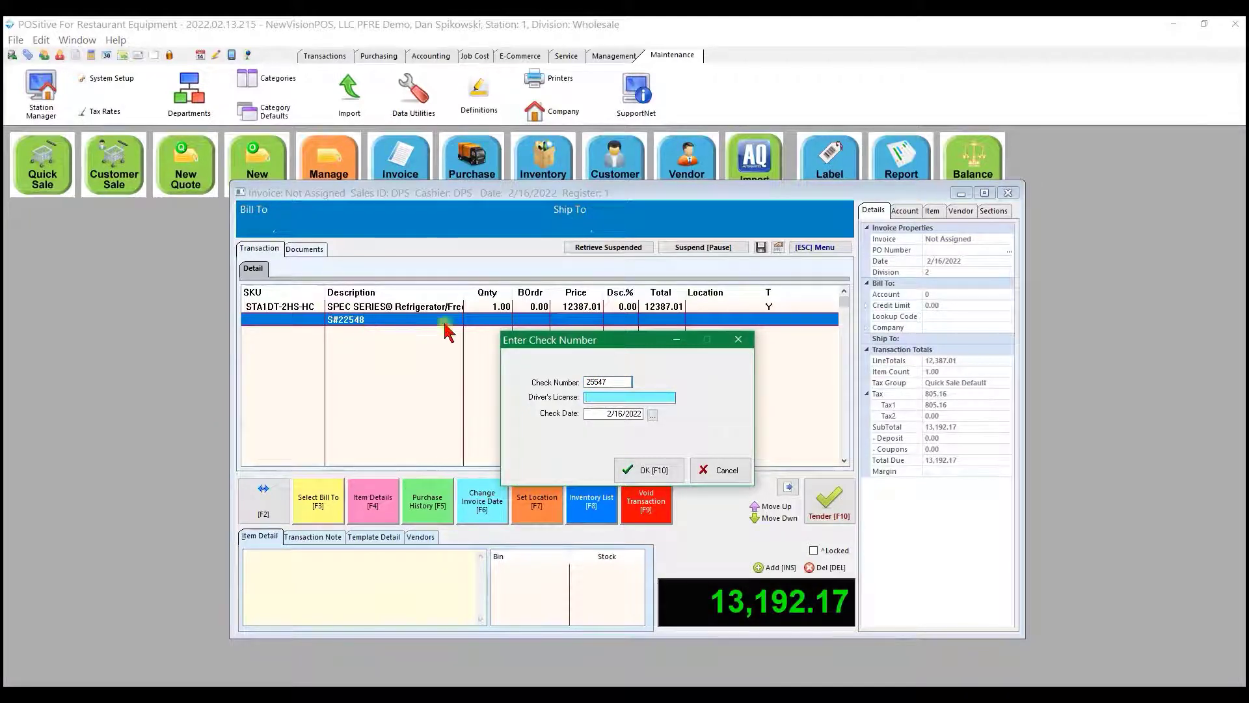
click(636, 477)
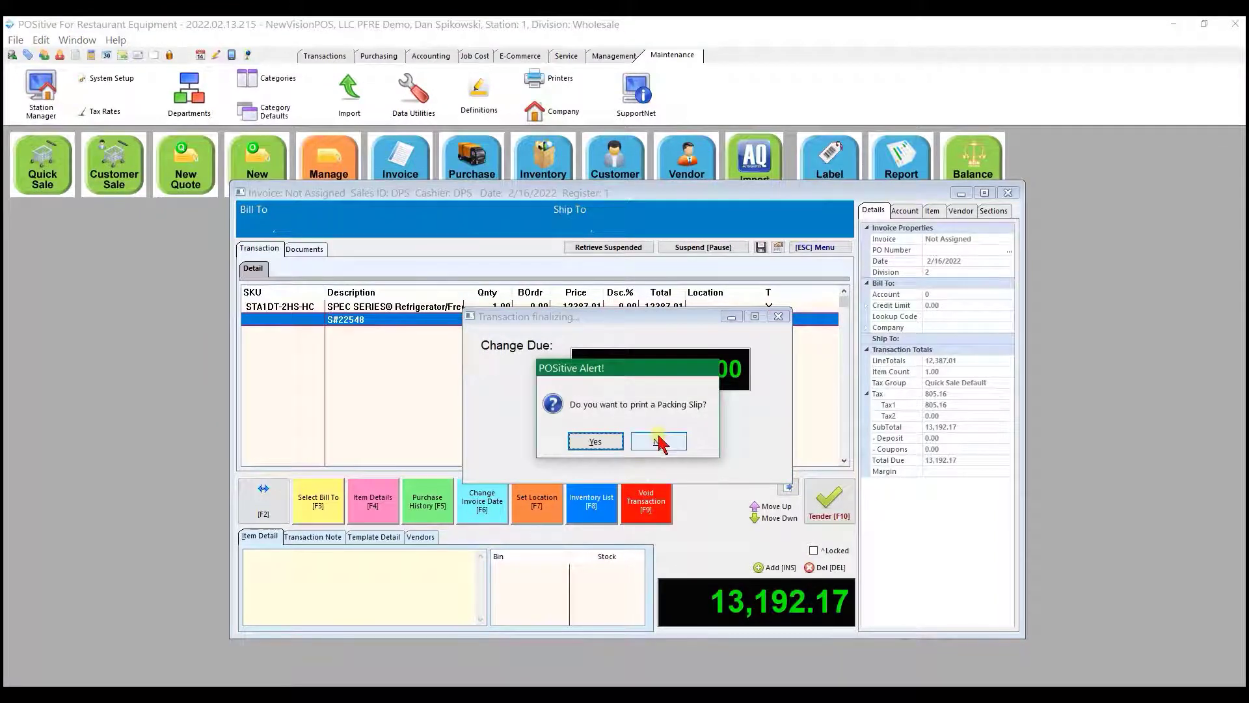
- Decline the packing slip, picture invoice and full detail invoice, and finish the Wholesale transaction
click(659, 441)
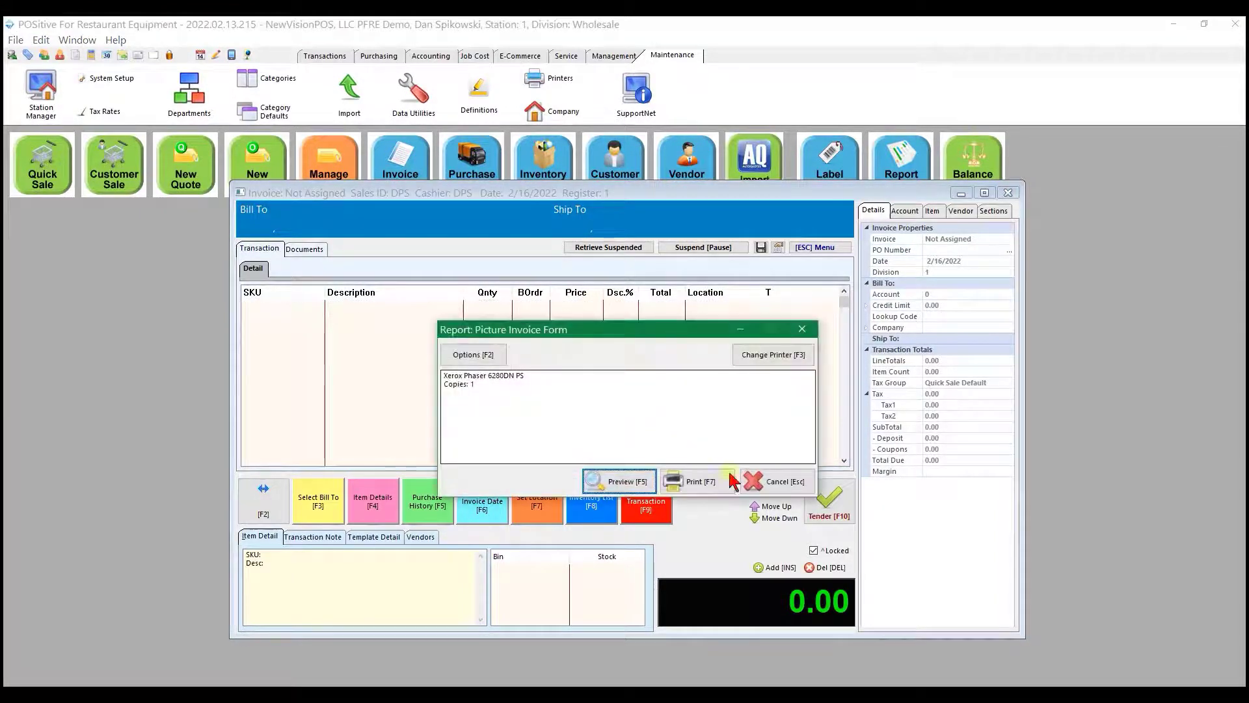
click(781, 482)
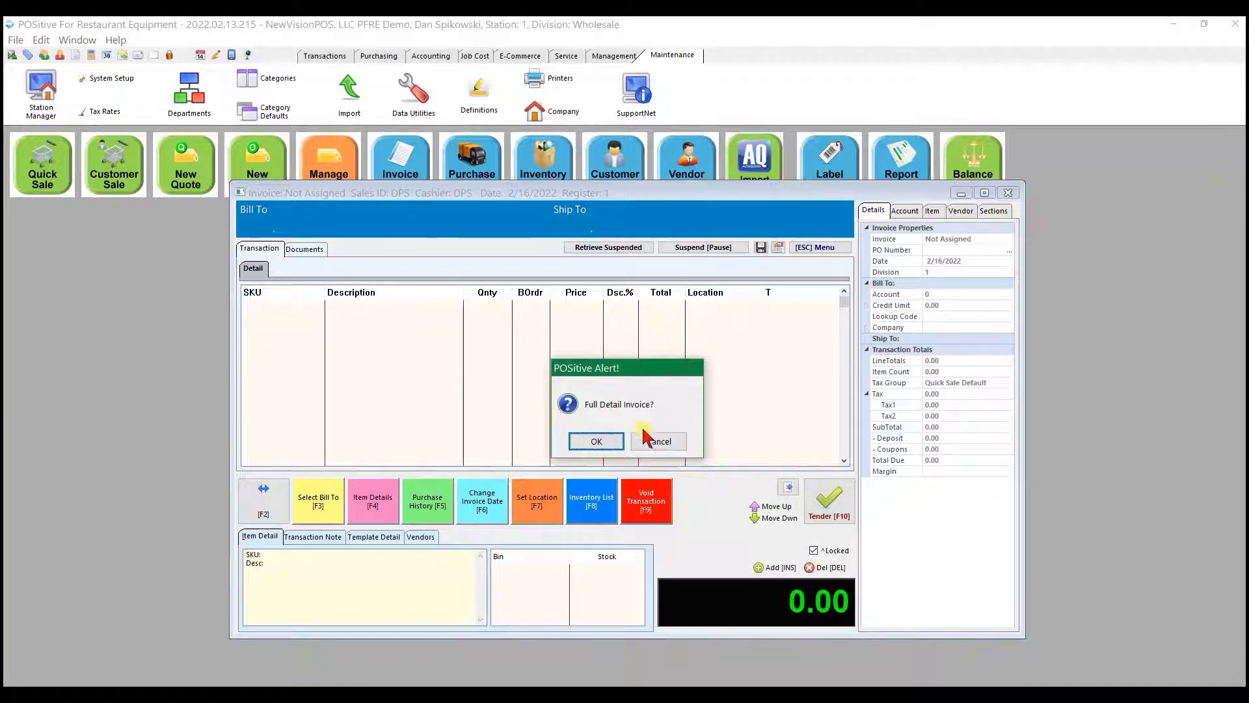
click(659, 442)
click(661, 442)
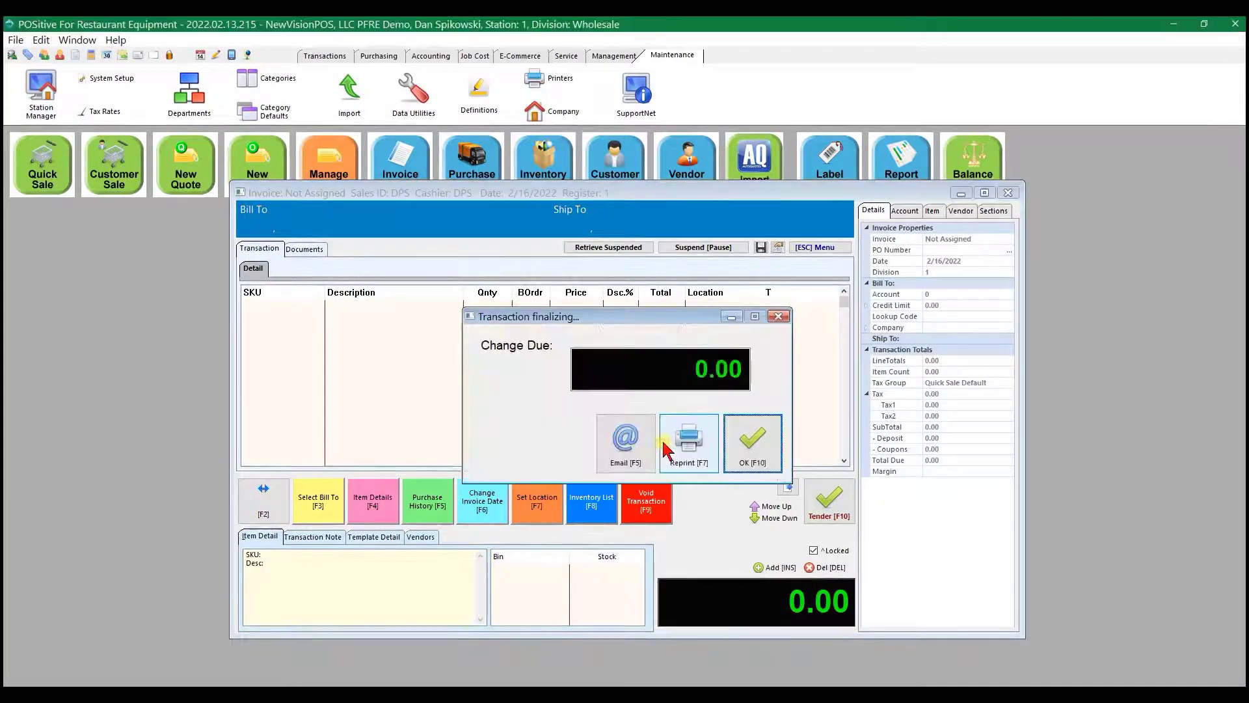
click(765, 460)
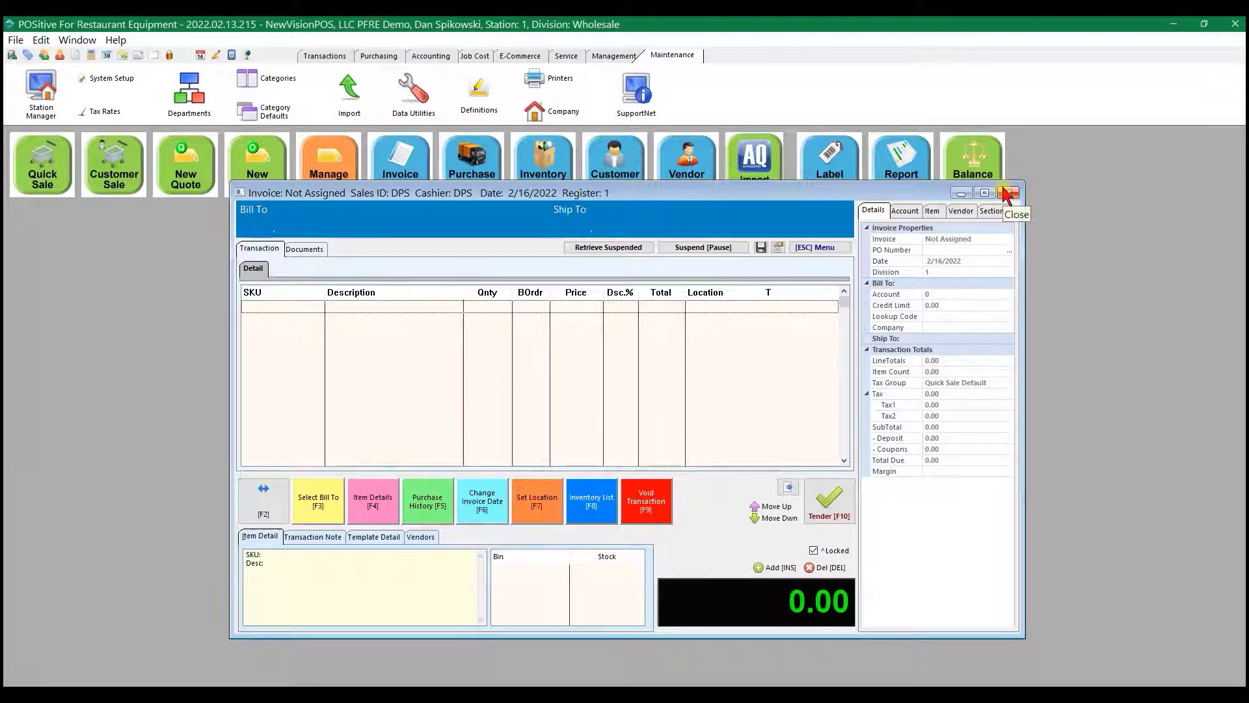
- Void the new empty invoice and confirm to leave the quick sale screen
click(791, 249)
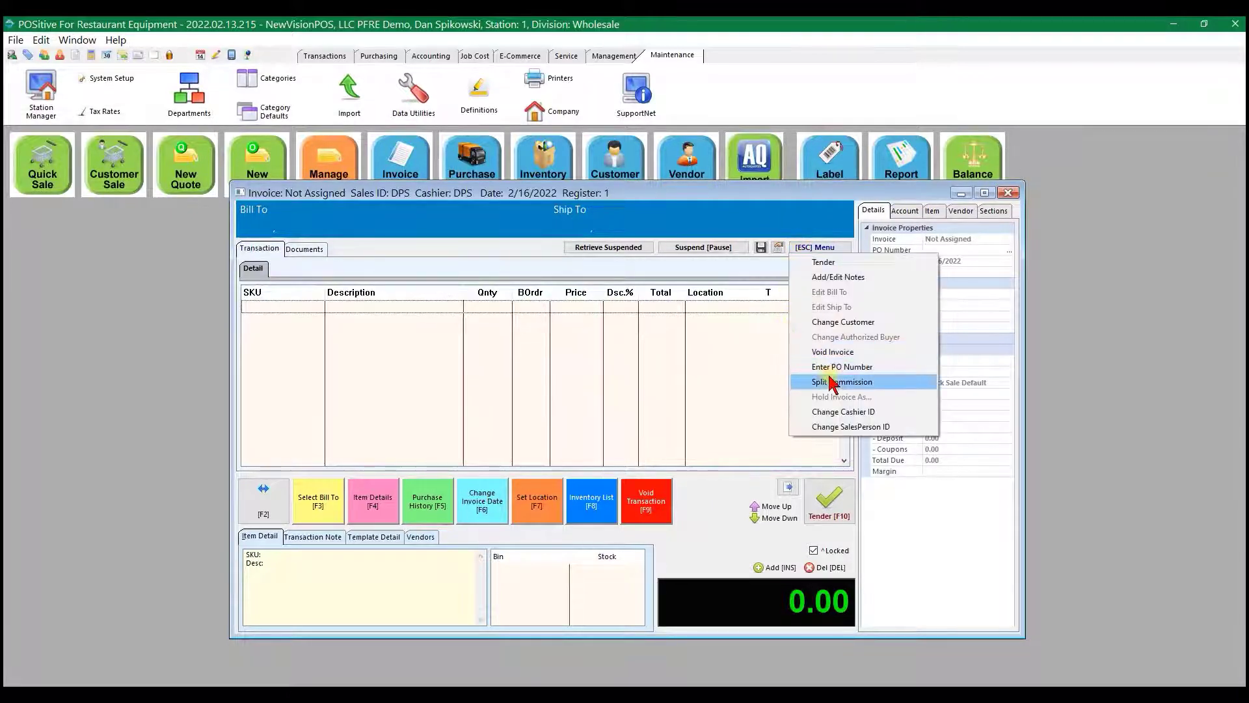
click(832, 352)
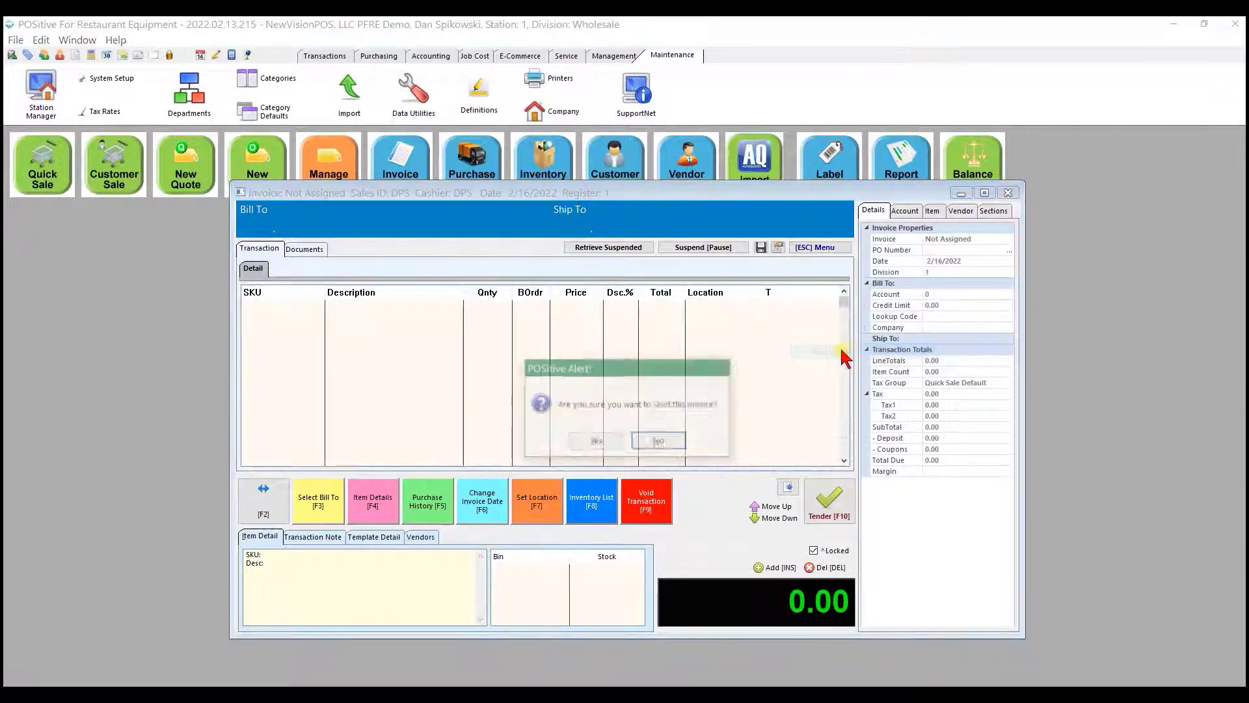
click(592, 441)
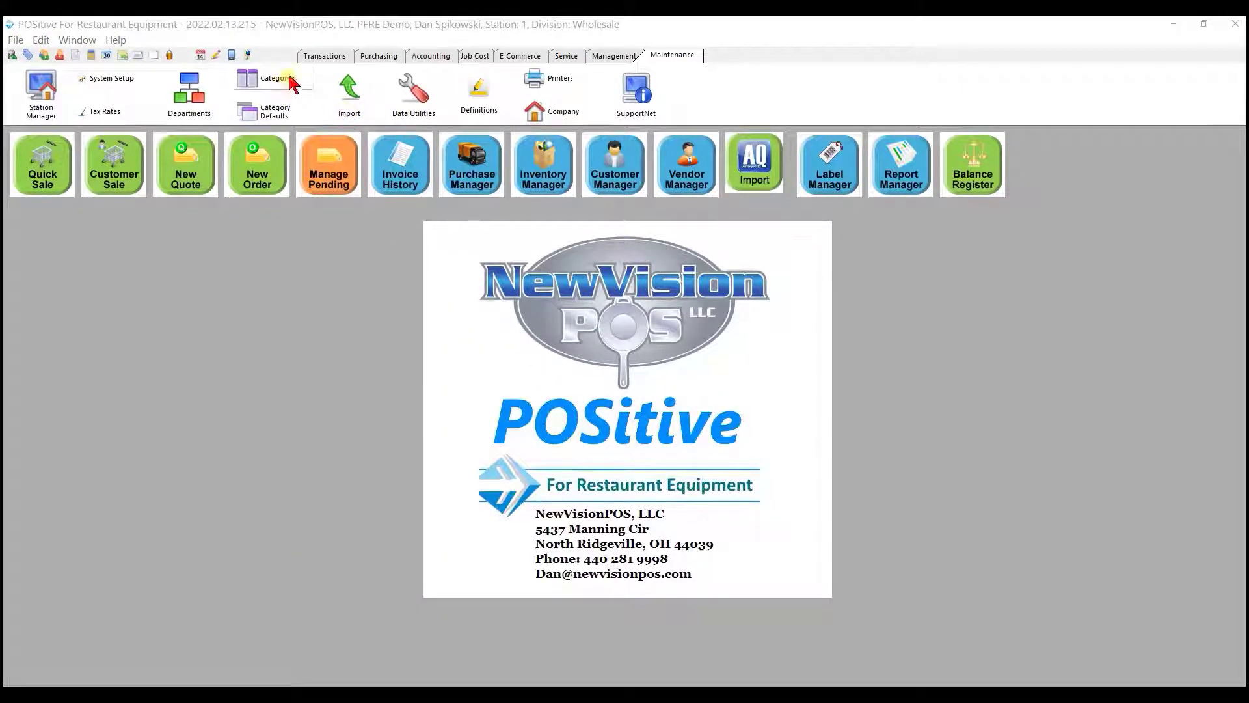
- Start balancing register 1 for the Counter department, accepting the coin counter without any quantities
click(325, 56)
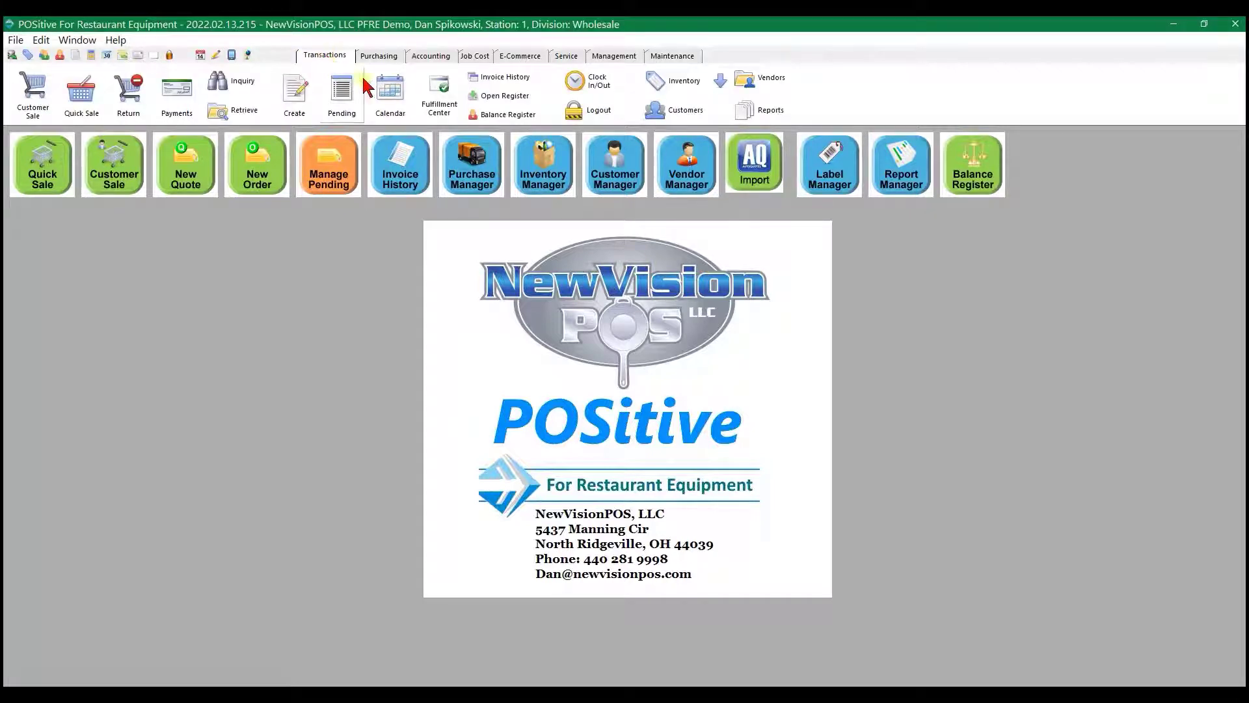
click(504, 115)
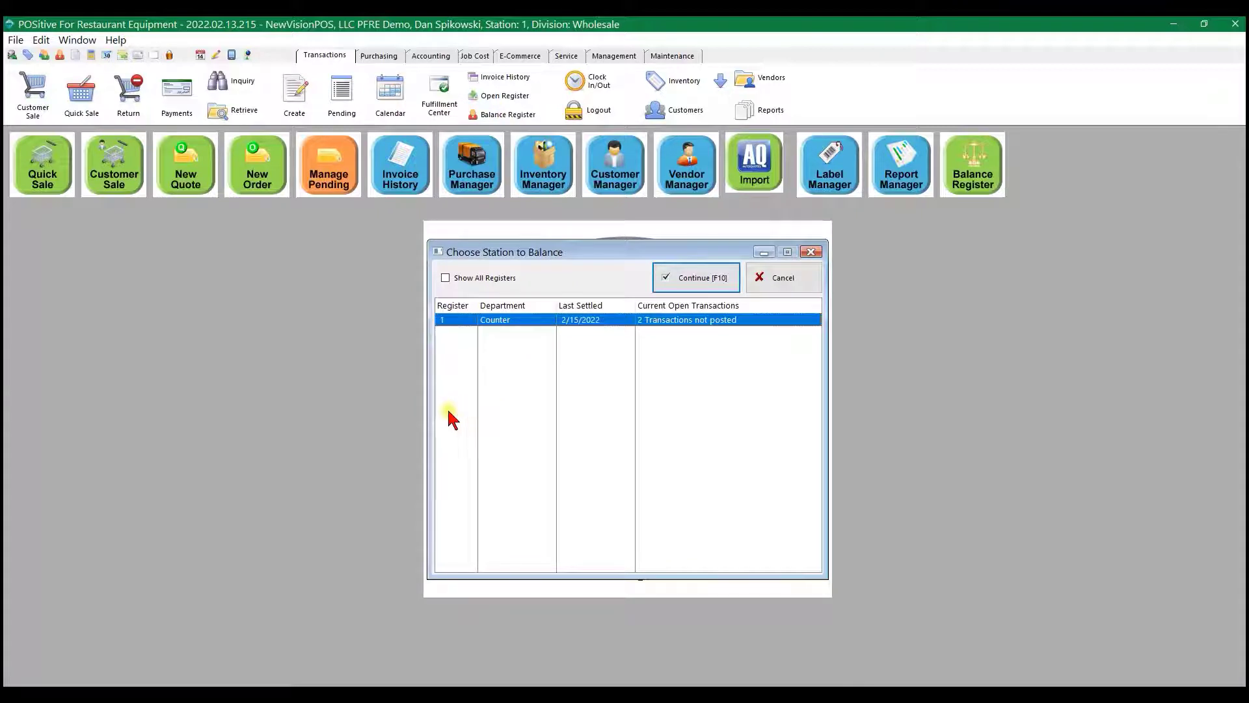
click(691, 279)
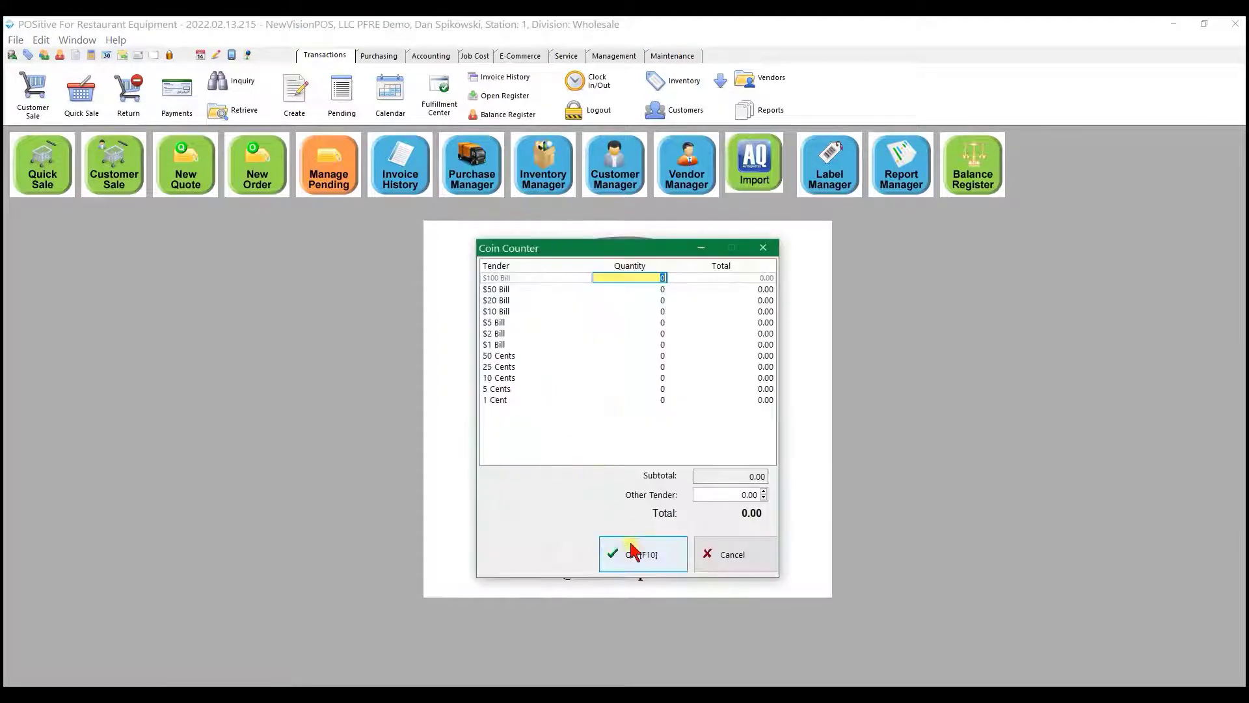
click(652, 566)
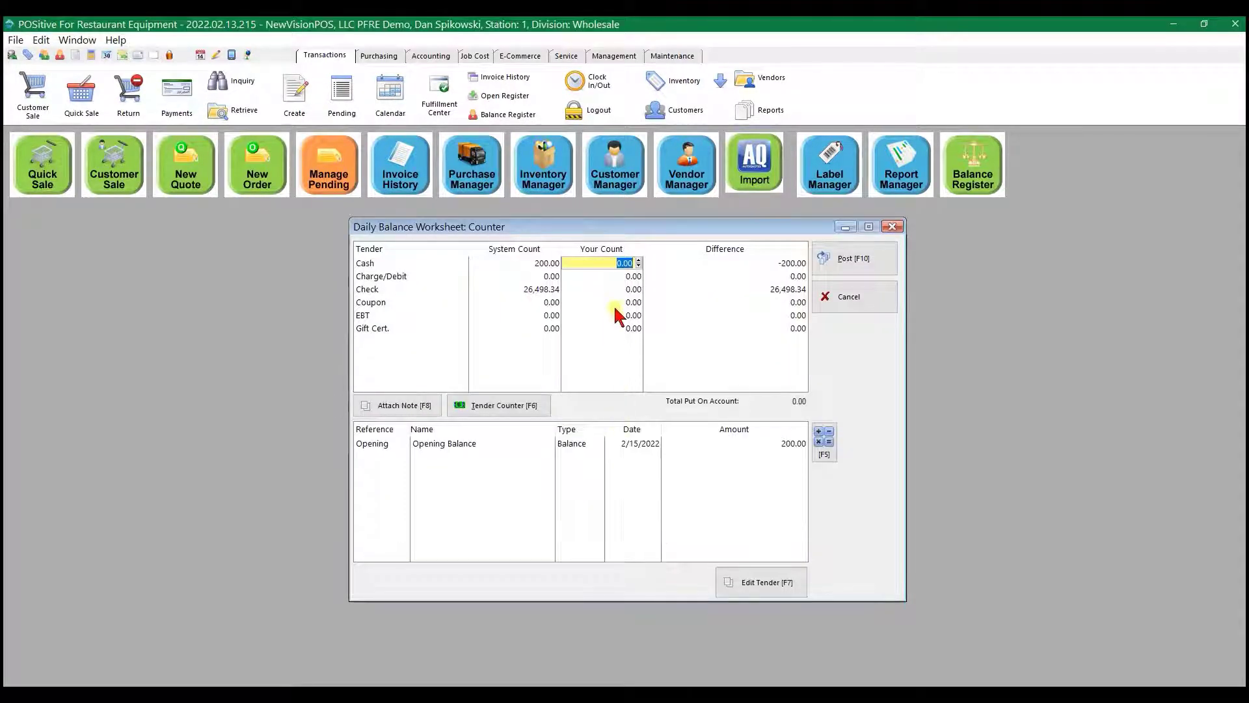
- Try to enter 26498.34 as the counted check amount on the daily balance worksheet
click(614, 287)
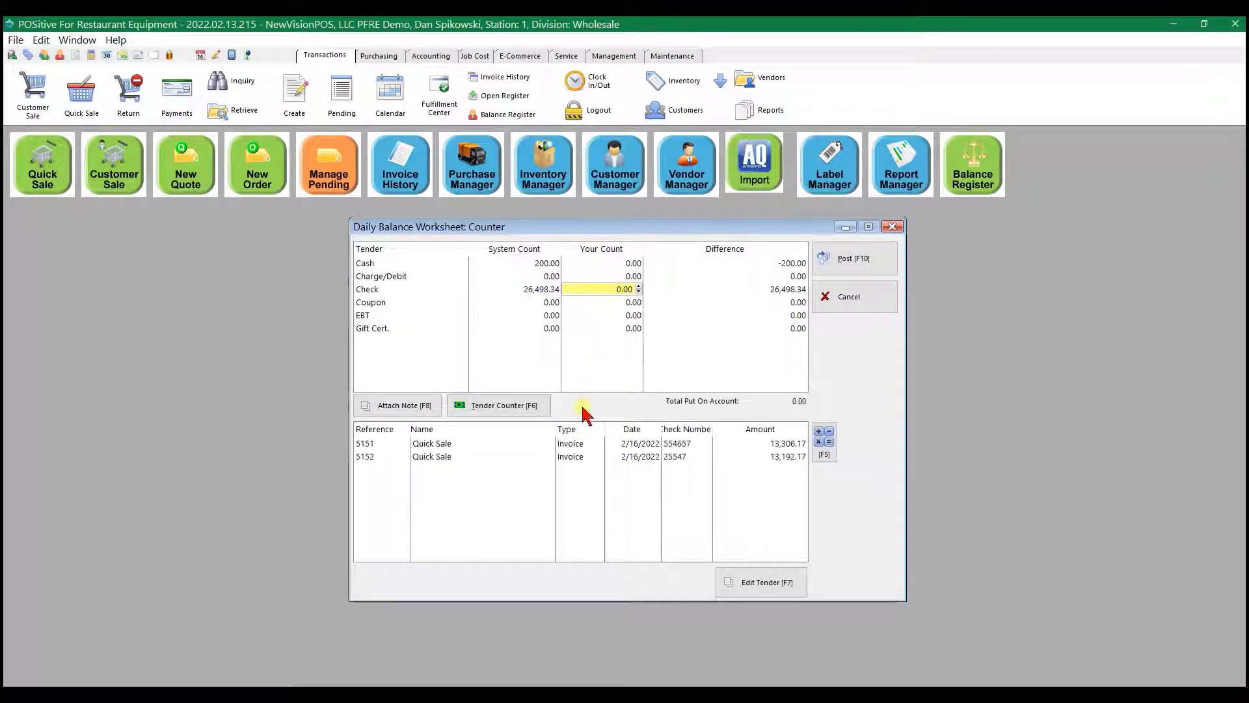
text(264)
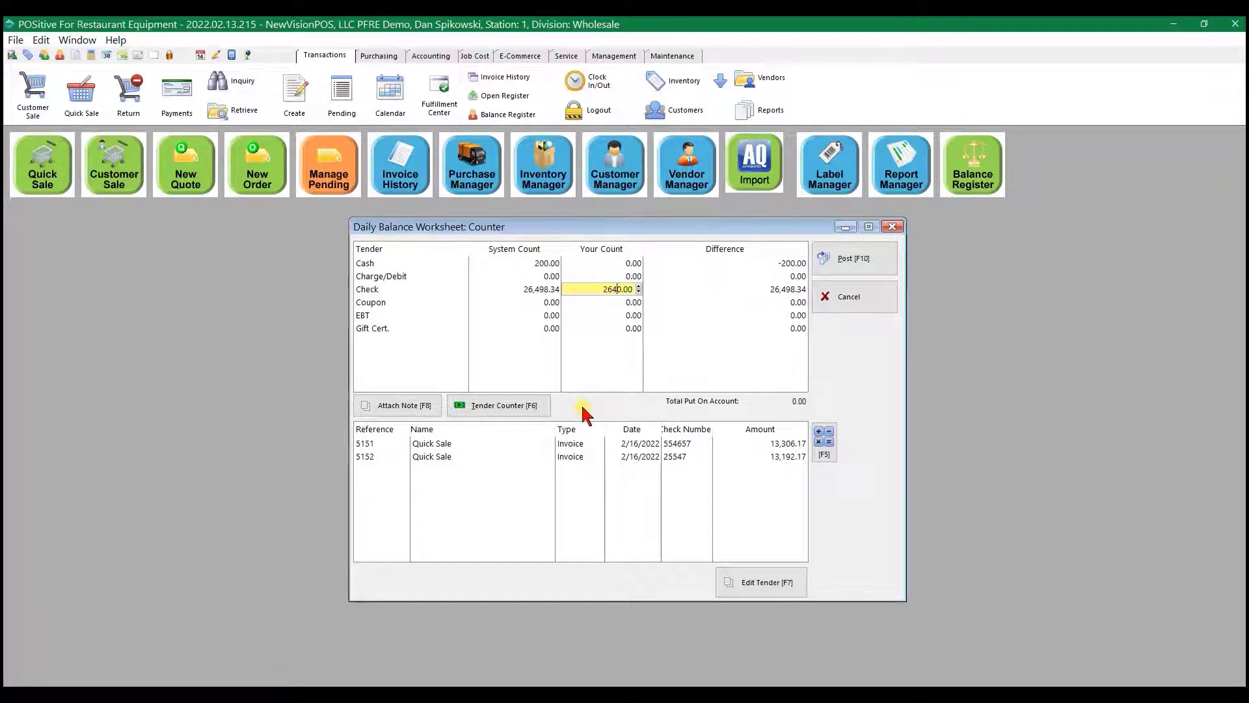
text(98.34)
key(Return)
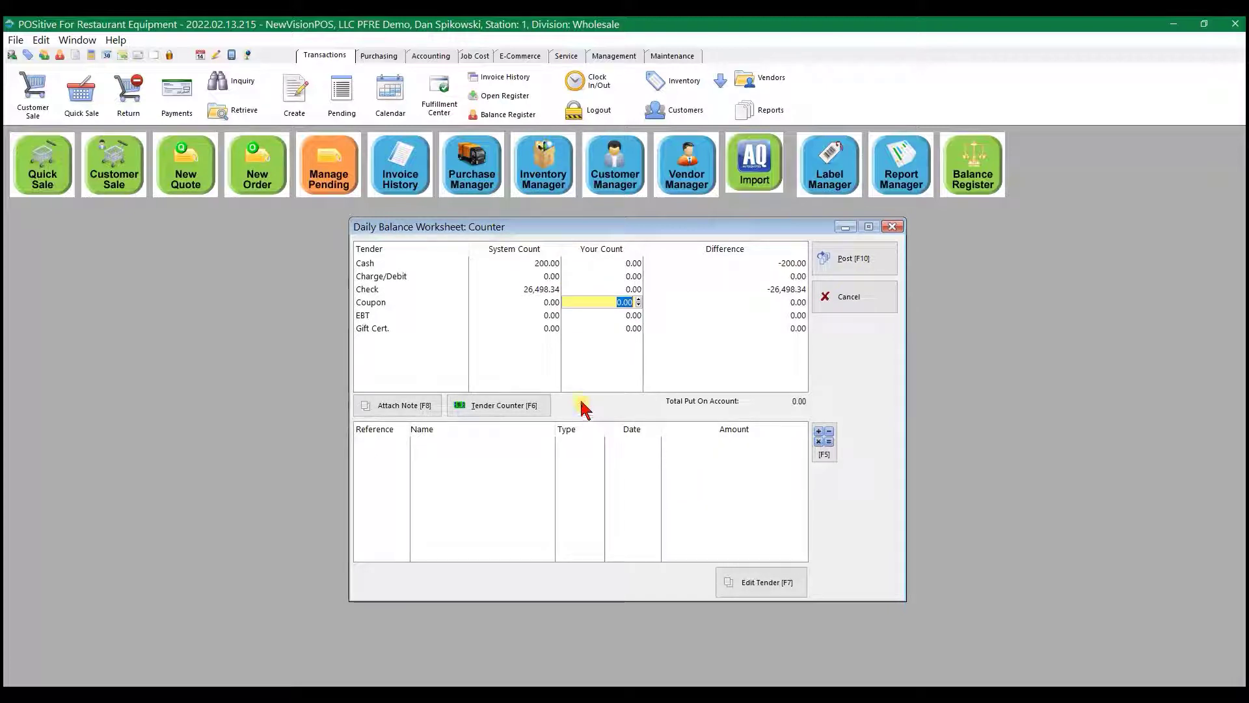
- Set the counted amounts on the daily balance worksheet to 26,498.34 for checks and 200 for cash
click(535, 292)
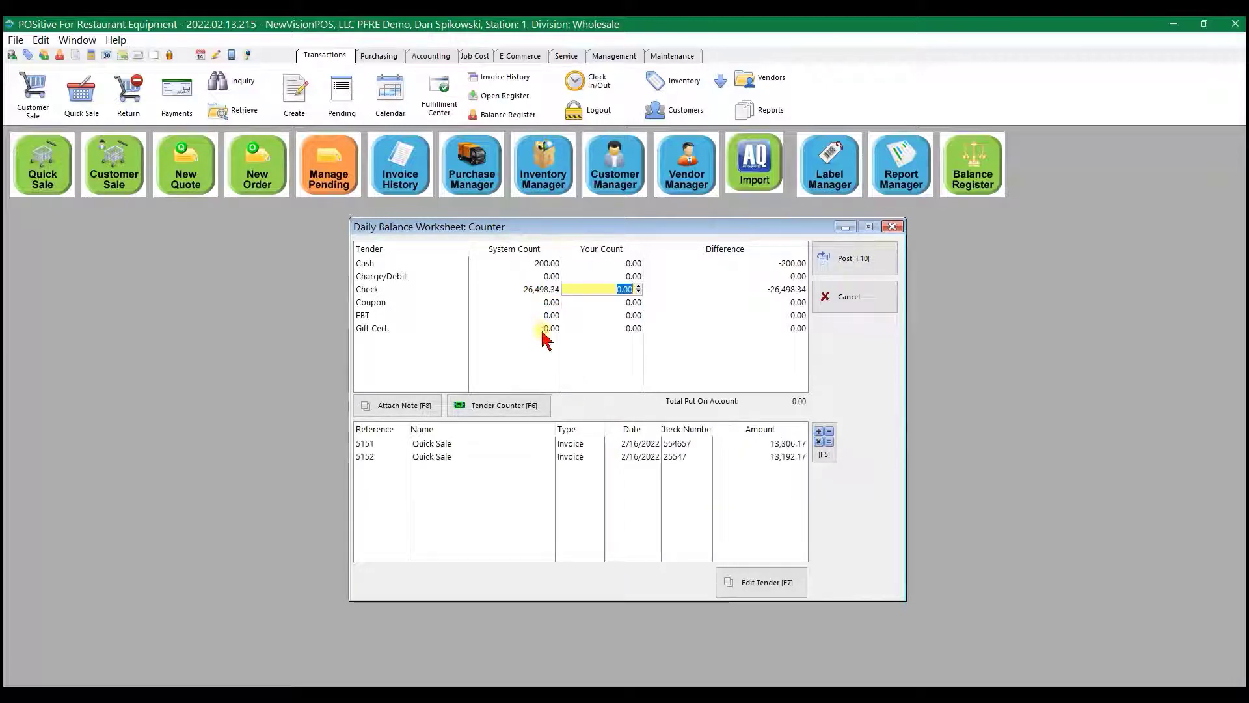
text(2649)
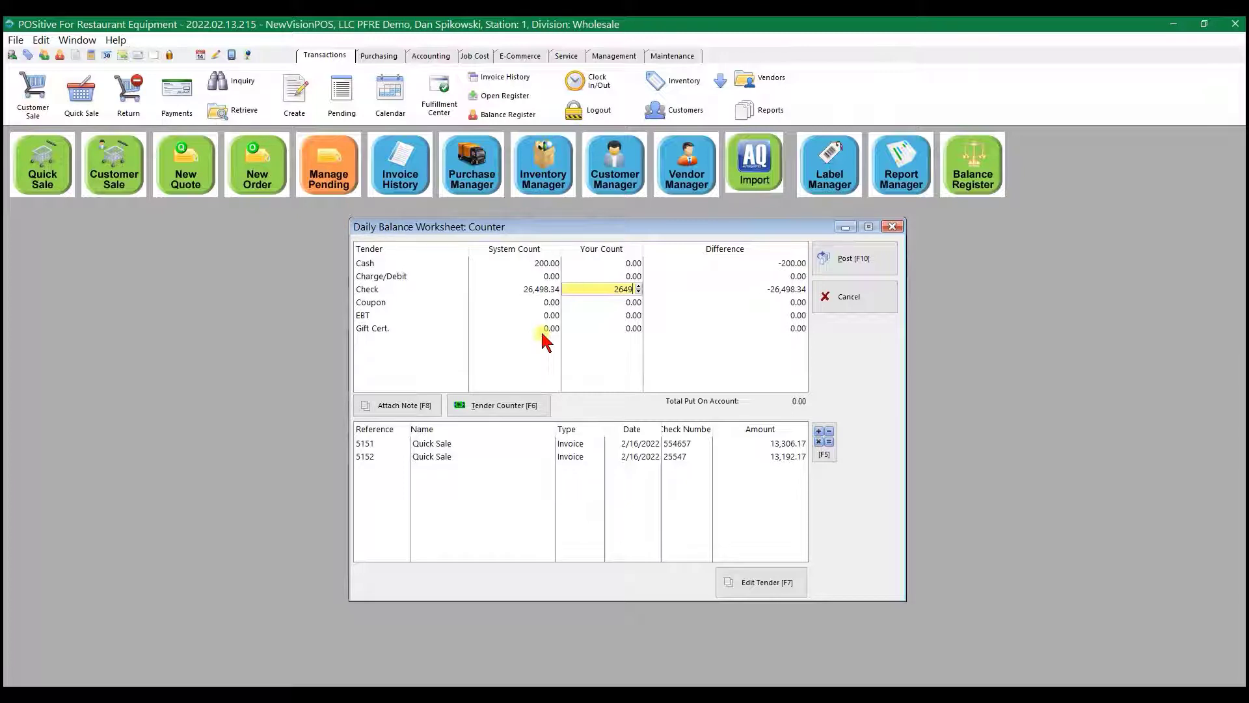
text(8.34)
key(Return)
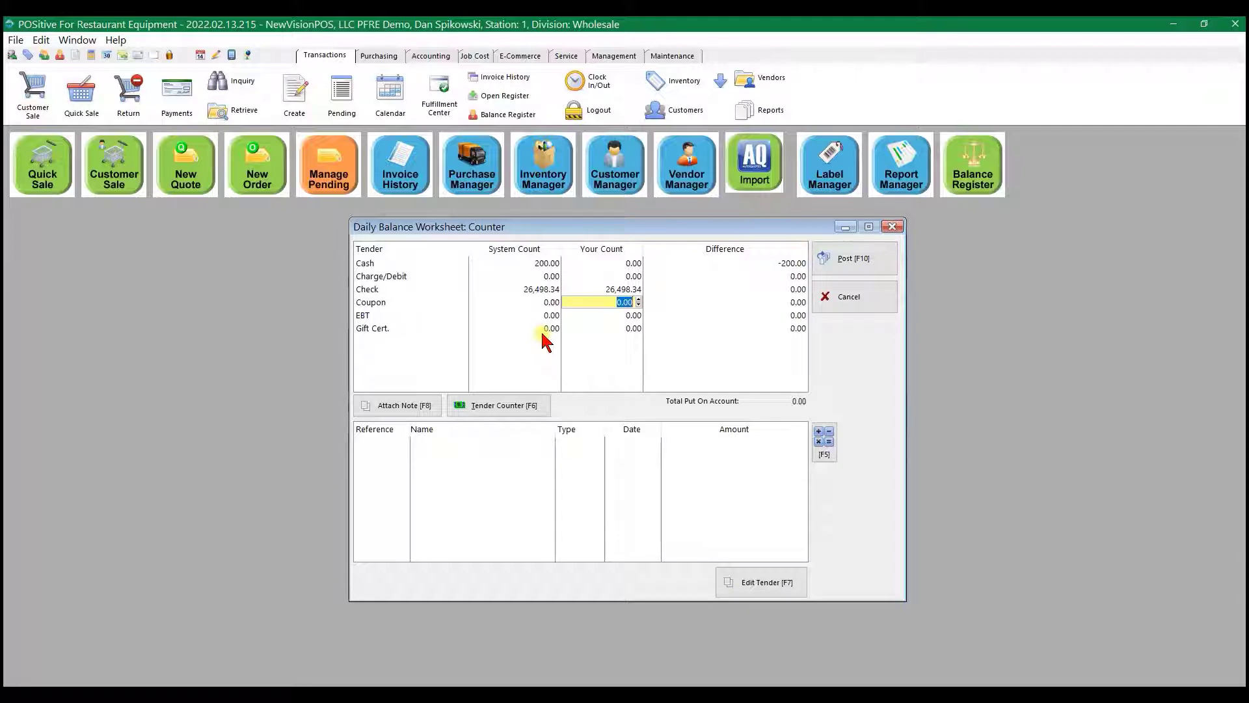
click(615, 264)
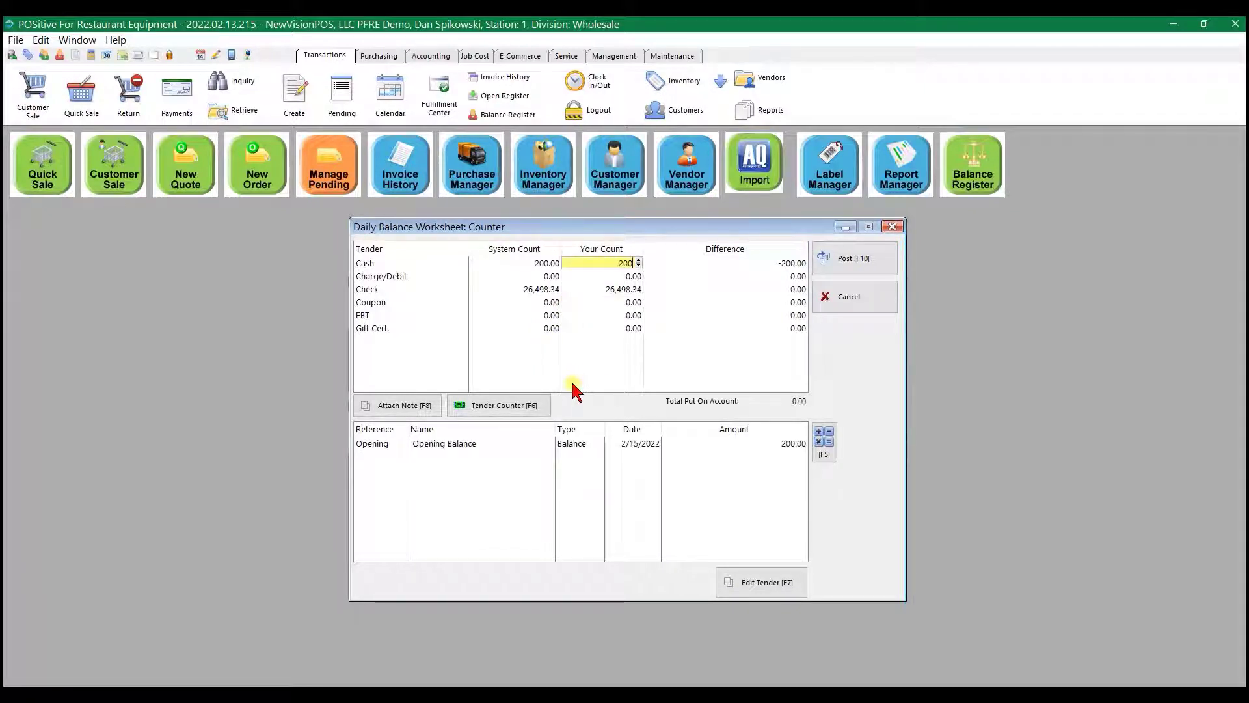
key(Return)
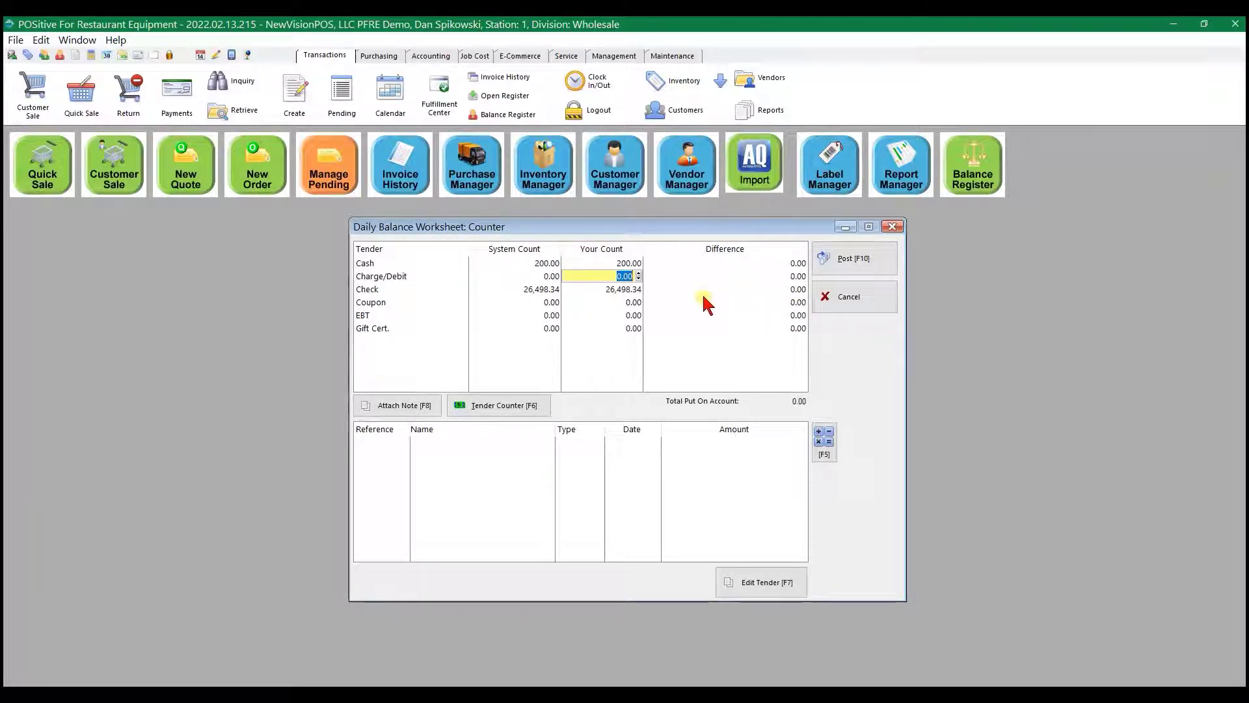
- Post the register balance, leaving 200.00 in the register with no cash deposit, and close the balance report preview
click(859, 260)
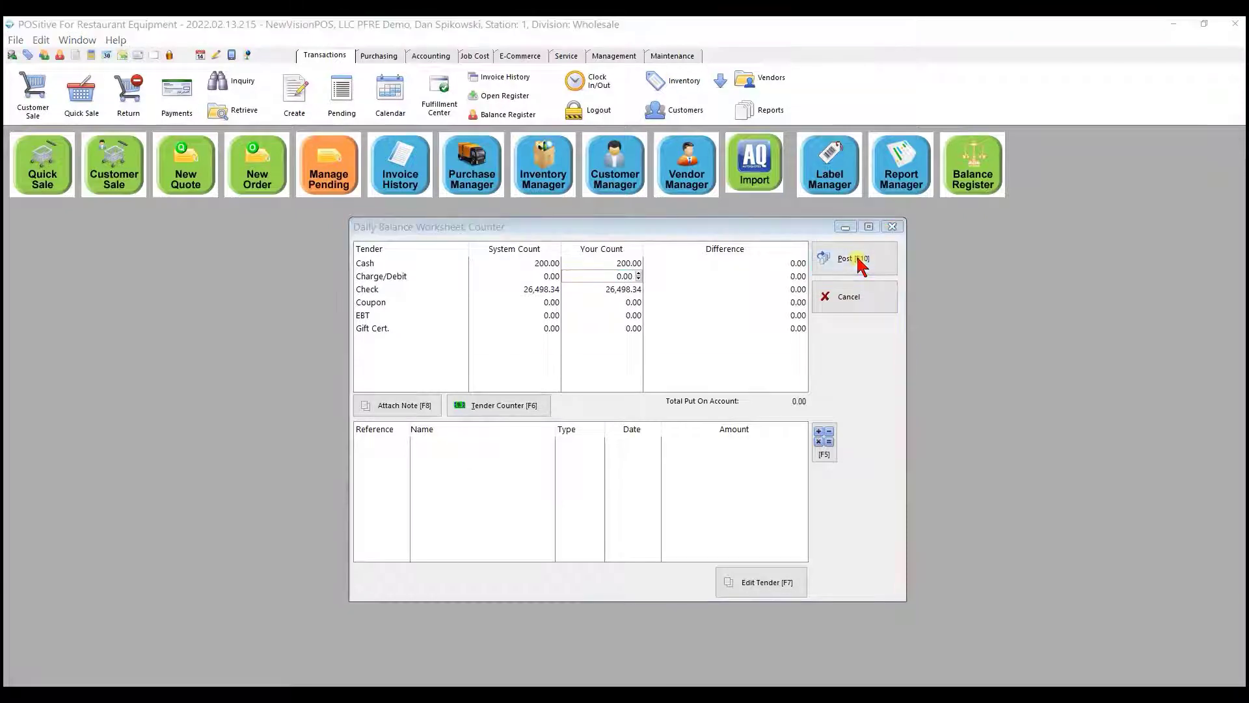
click(588, 442)
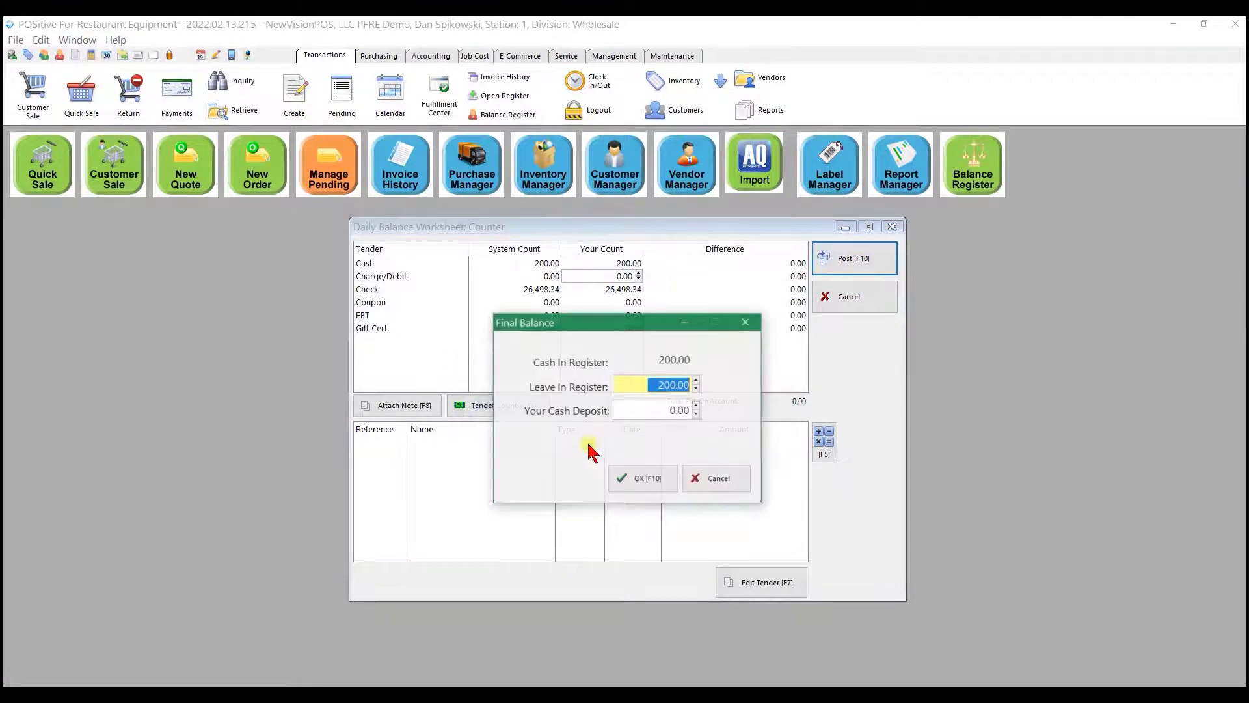
click(616, 476)
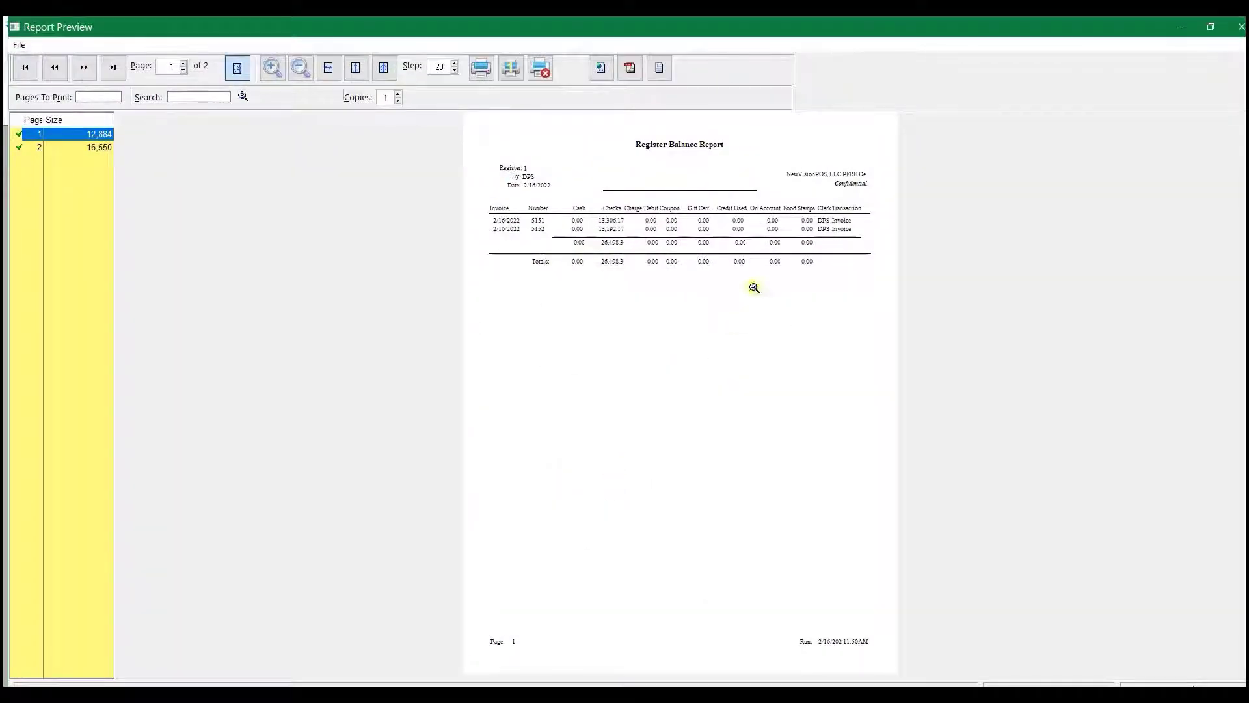
click(1242, 27)
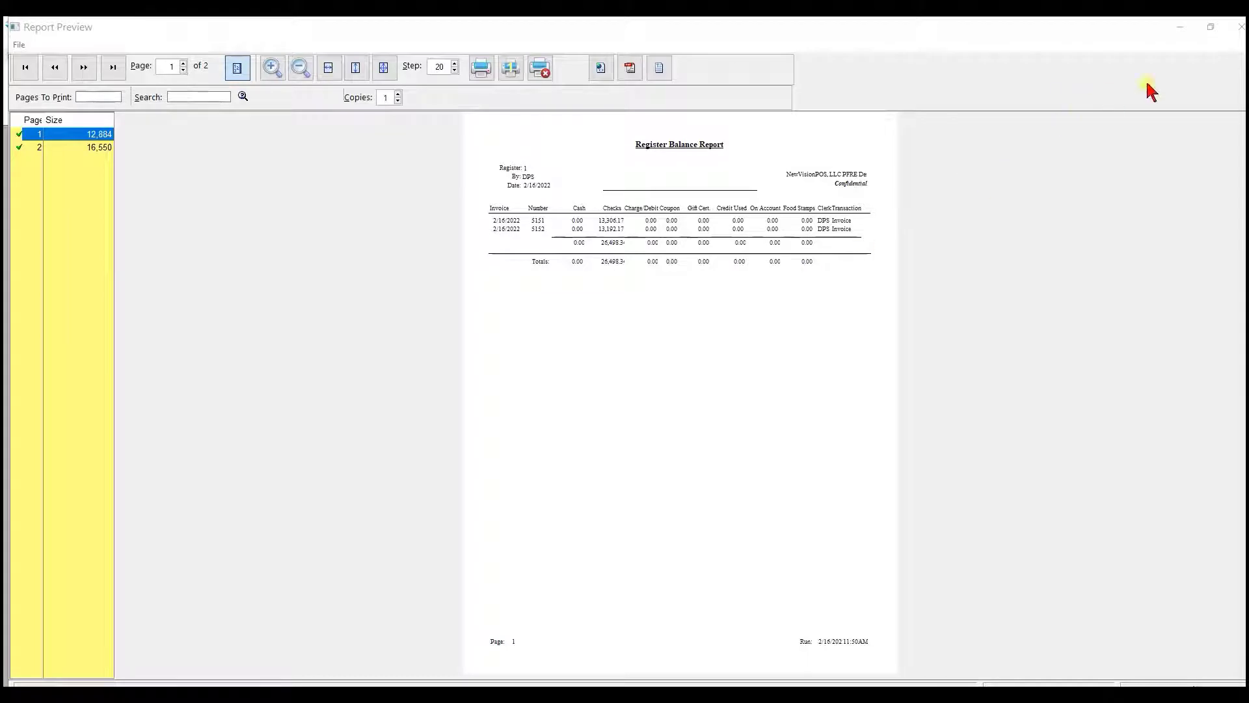
click(1238, 28)
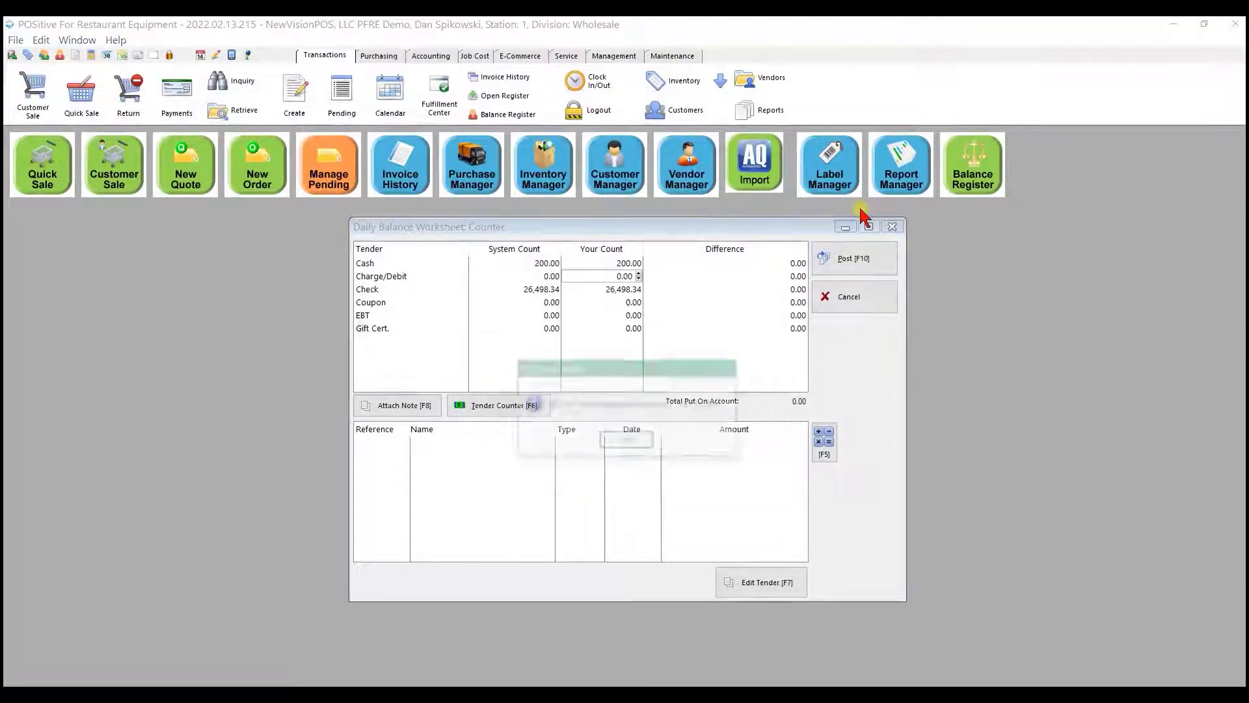
click(621, 442)
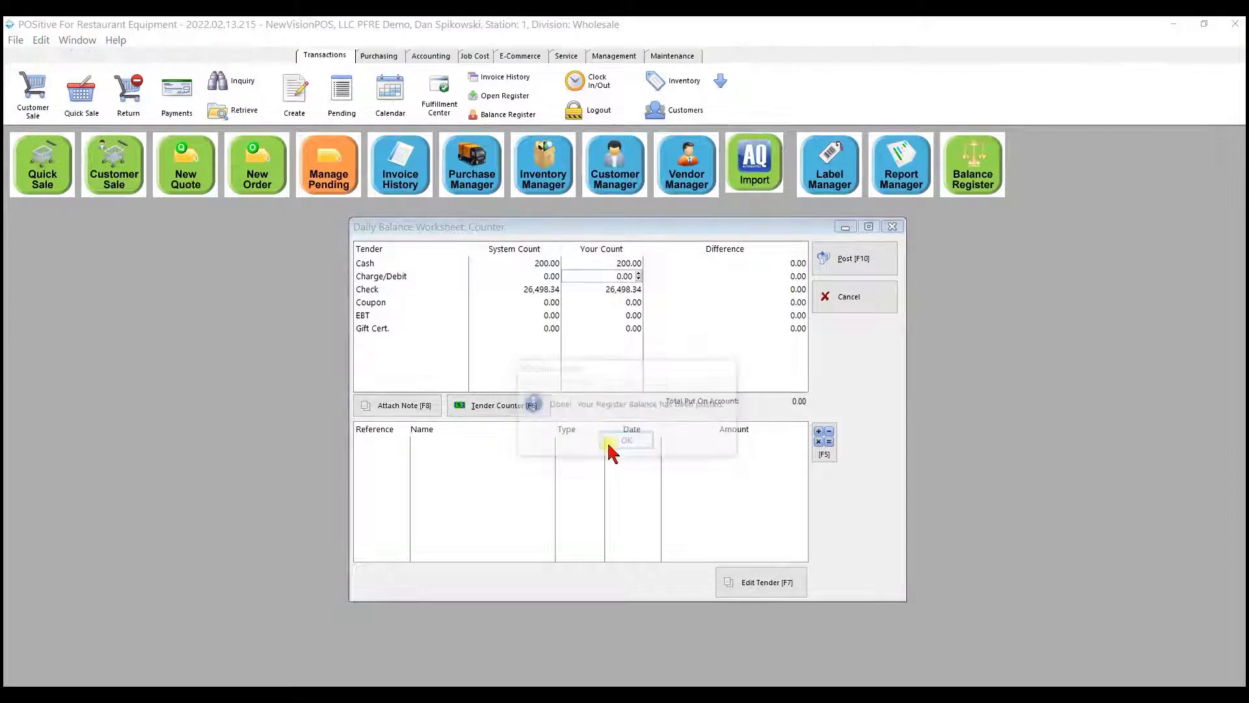
- Open the journal entry transactions awaiting posting and filter them to the Retail Store division
click(419, 58)
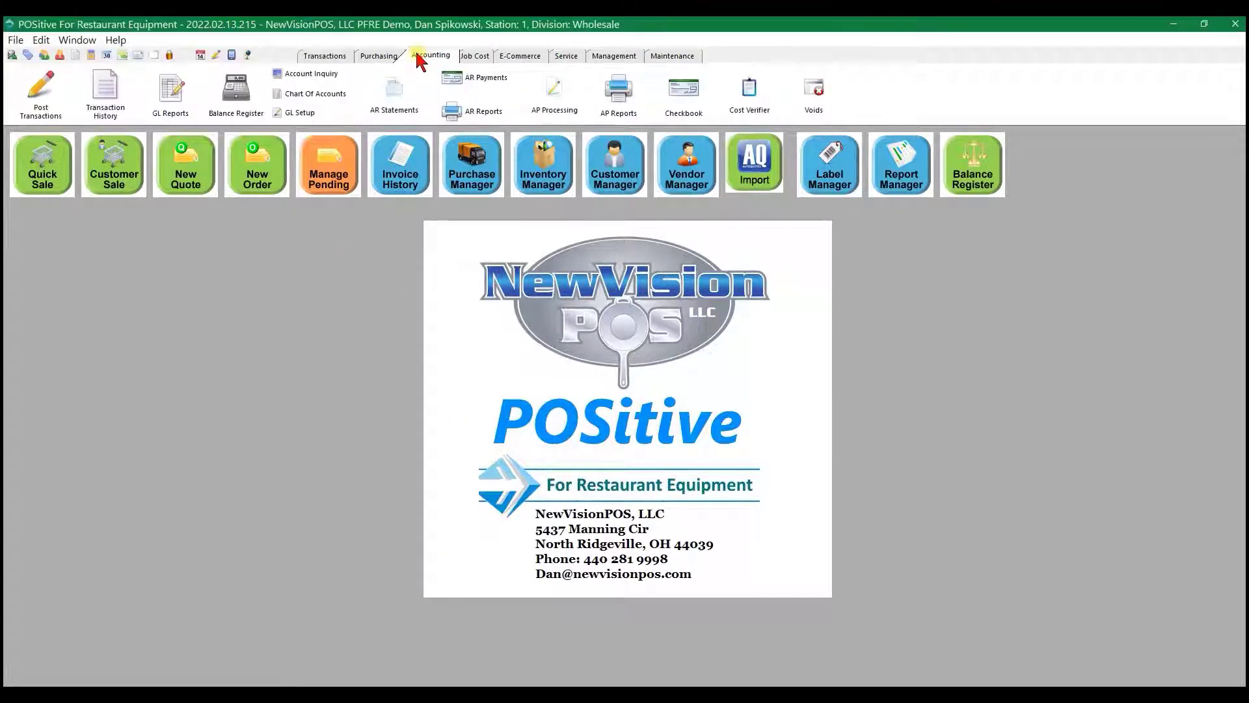
click(36, 83)
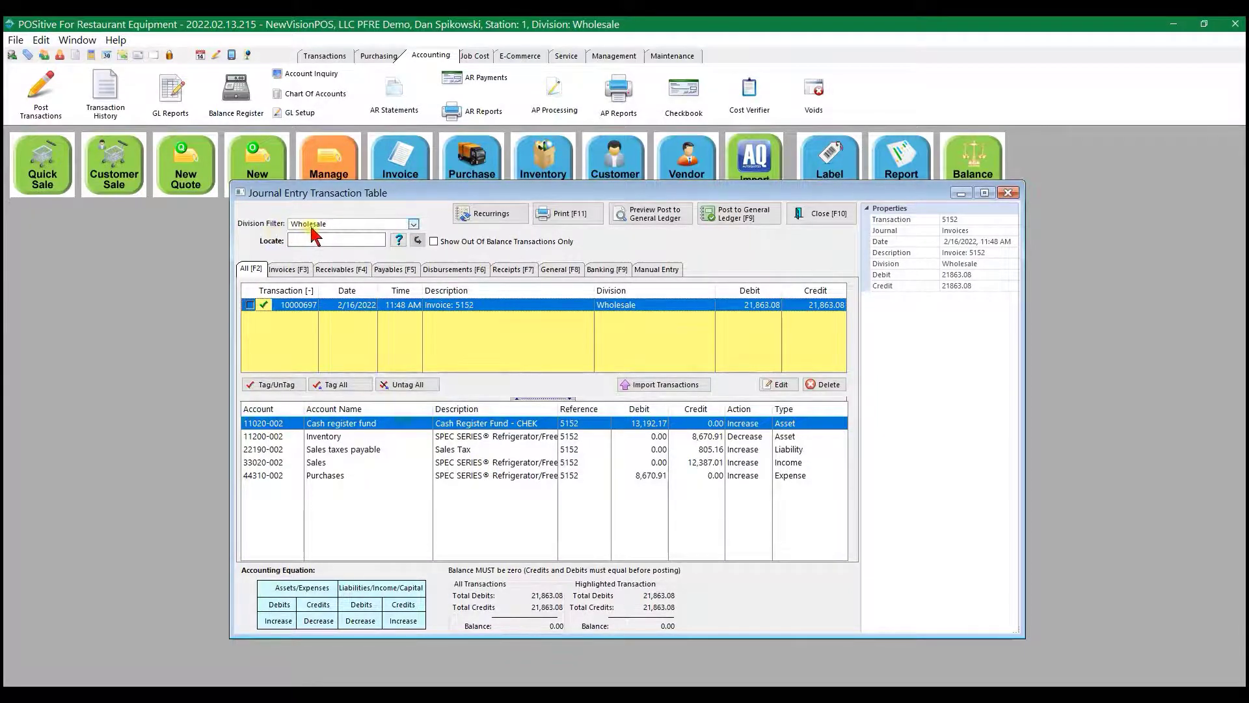
click(414, 225)
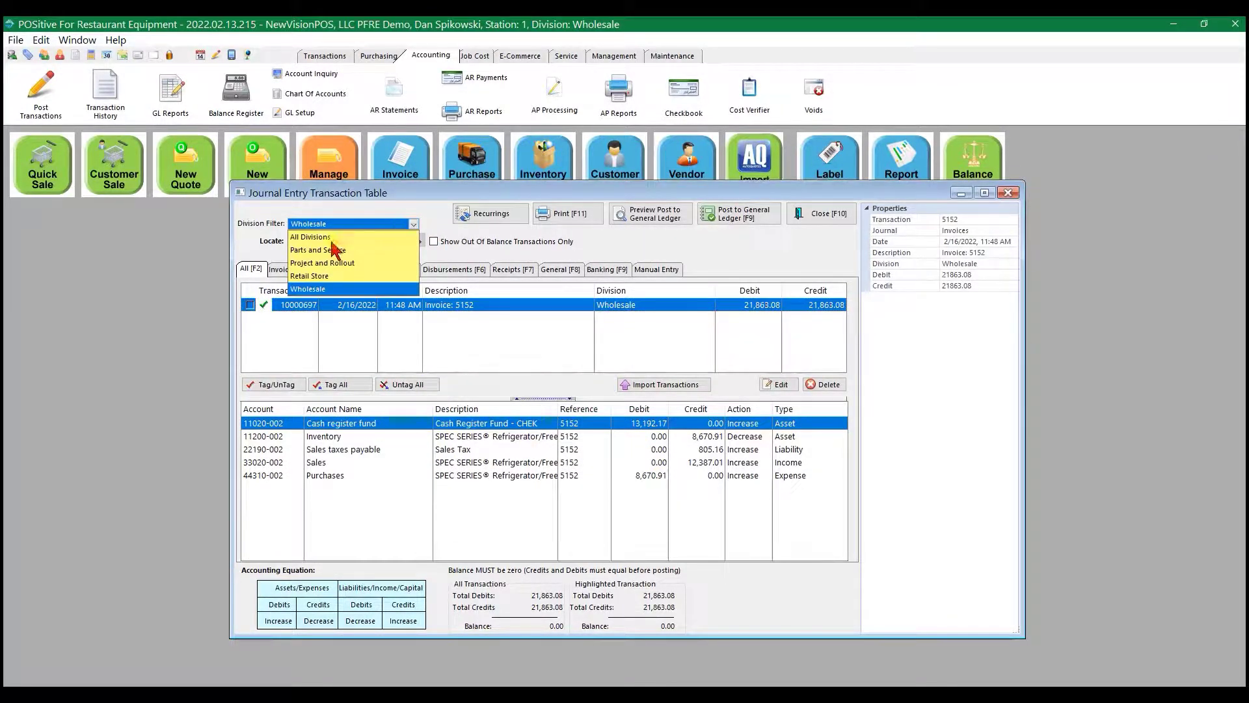
click(313, 277)
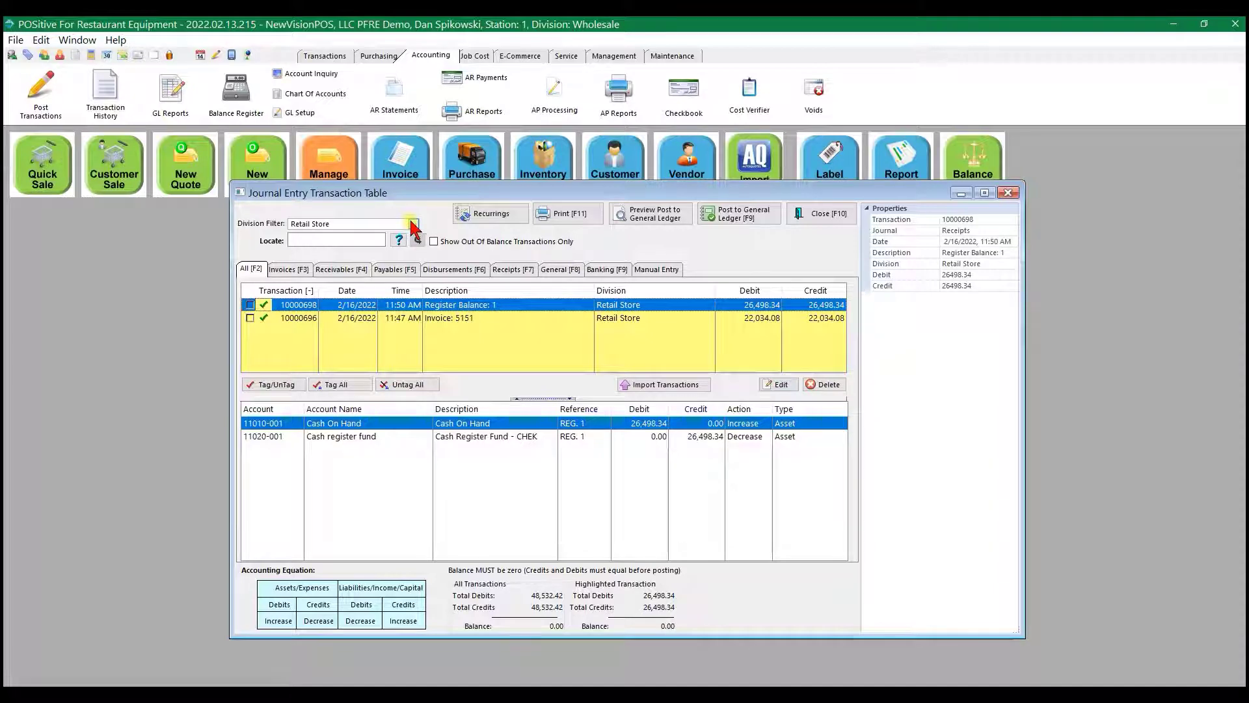
- List the journal transactions for all divisions and examine the account entries of the Retail Store invoice and the Wholesale invoice
click(414, 225)
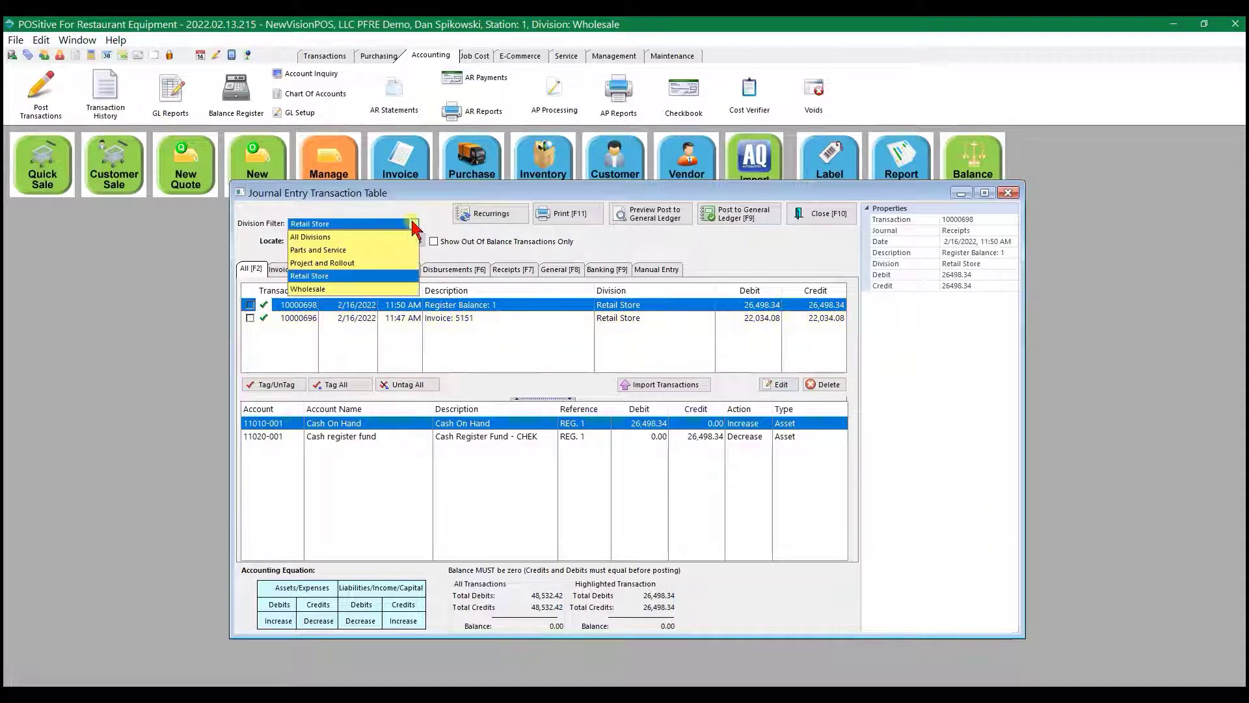
click(328, 238)
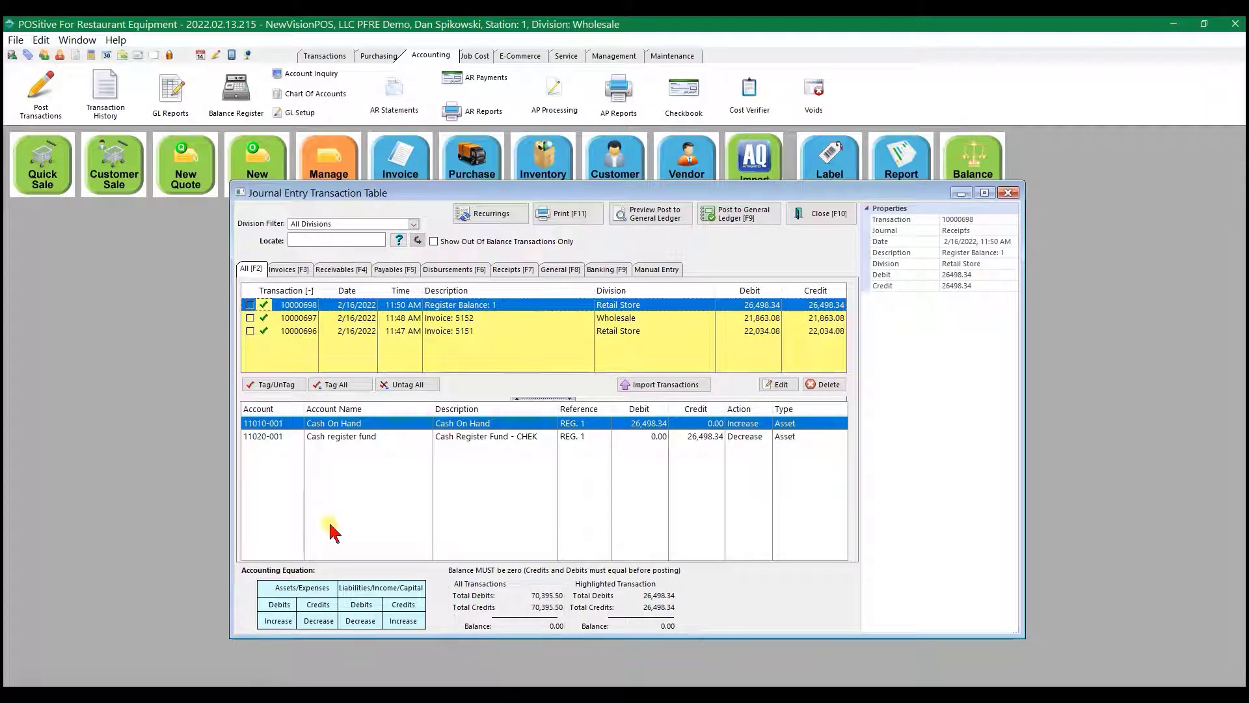
click(446, 332)
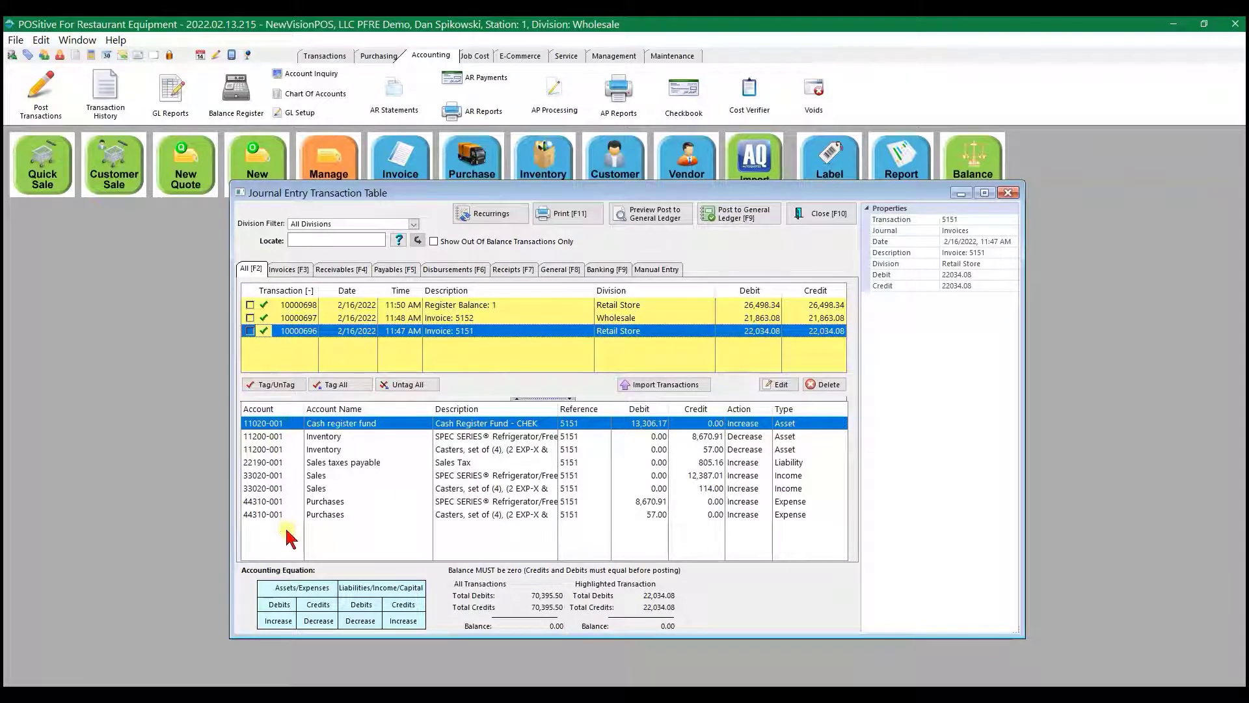
click(450, 319)
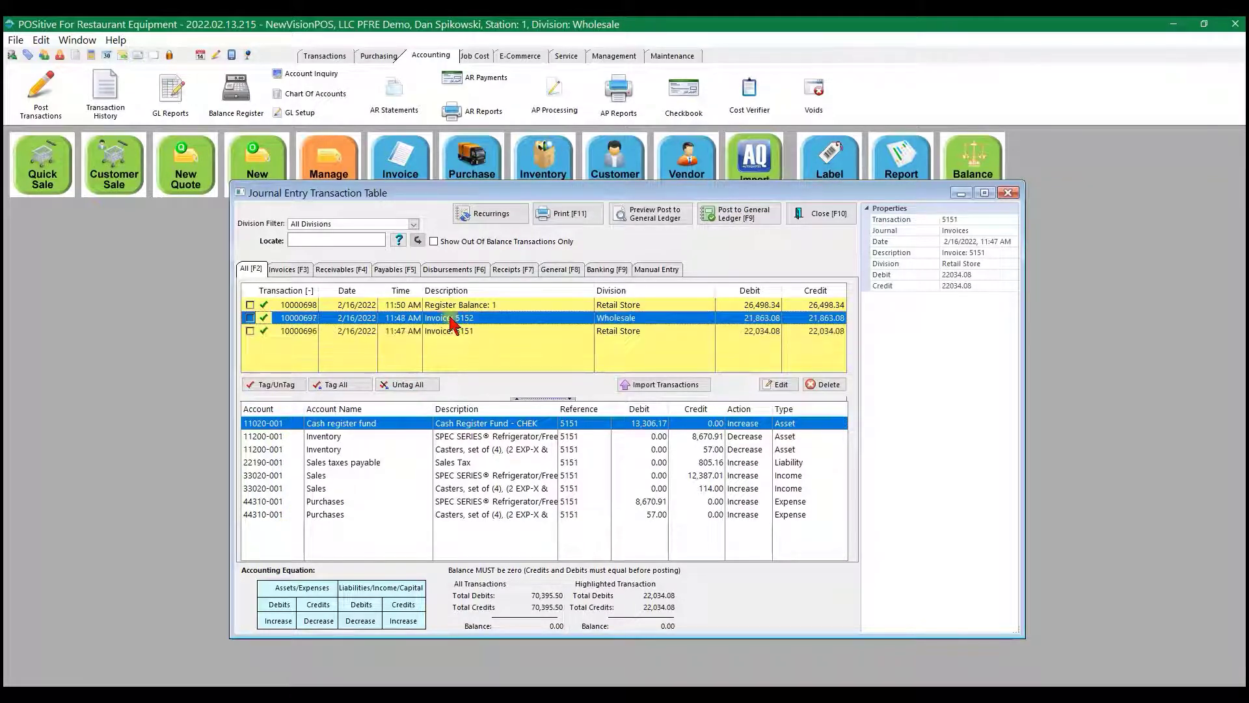